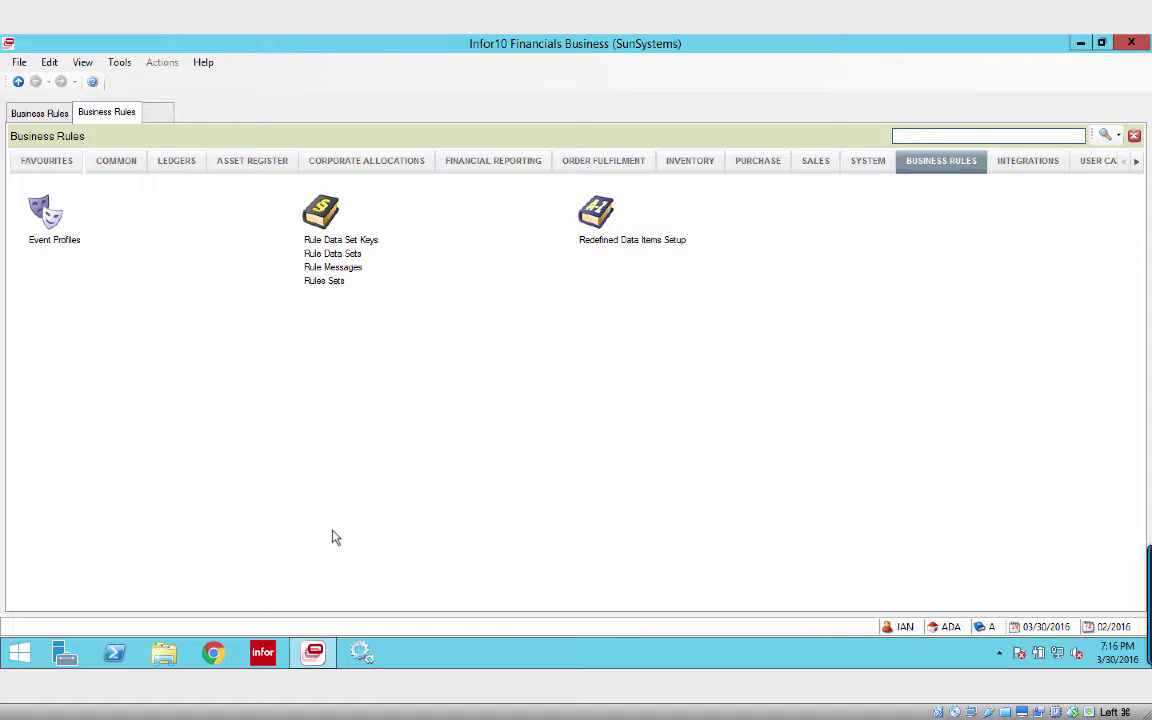
Open Event Profiles and look through the list of event codes, closing it without choosing one.
{"action": "left_click", "coordinate": [78, 246]}
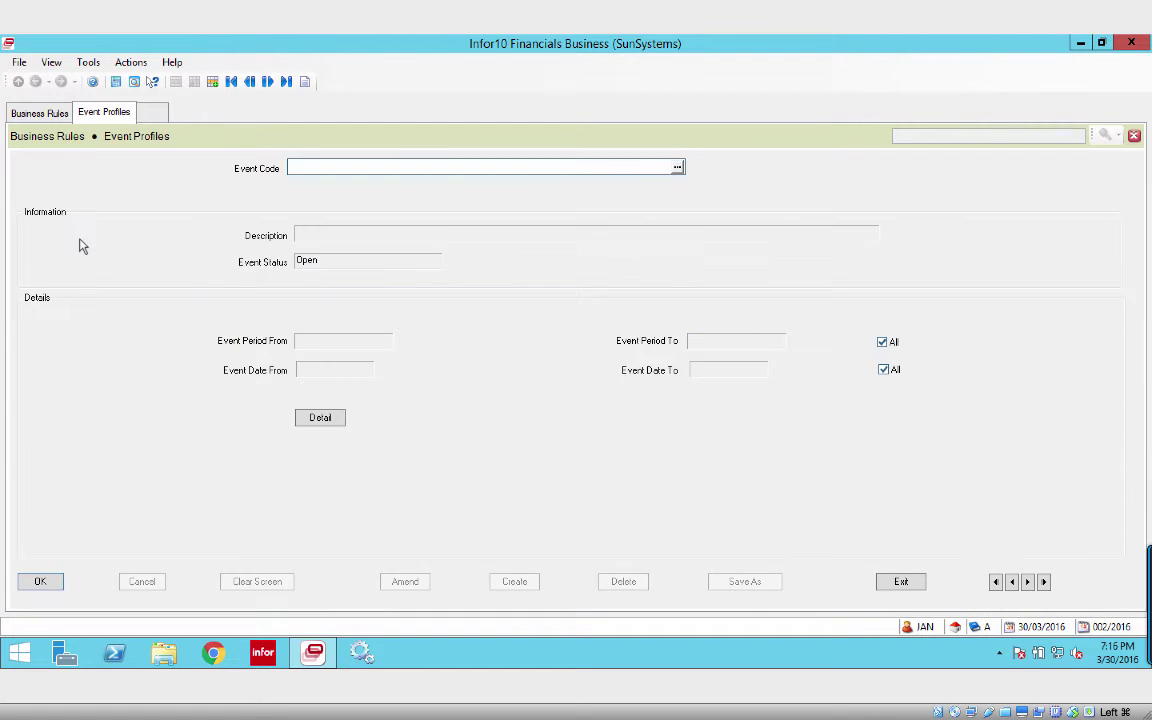
{"action": "left_click", "coordinate": [677, 167]}
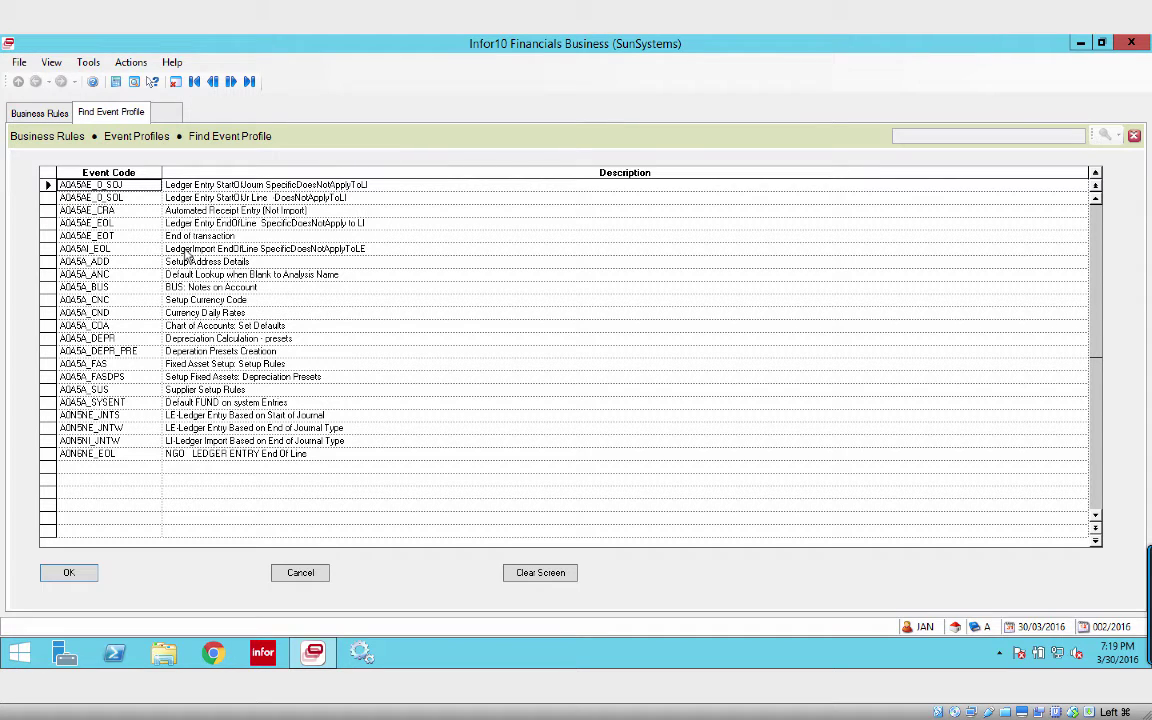
{"action": "key", "text": "Escape"}
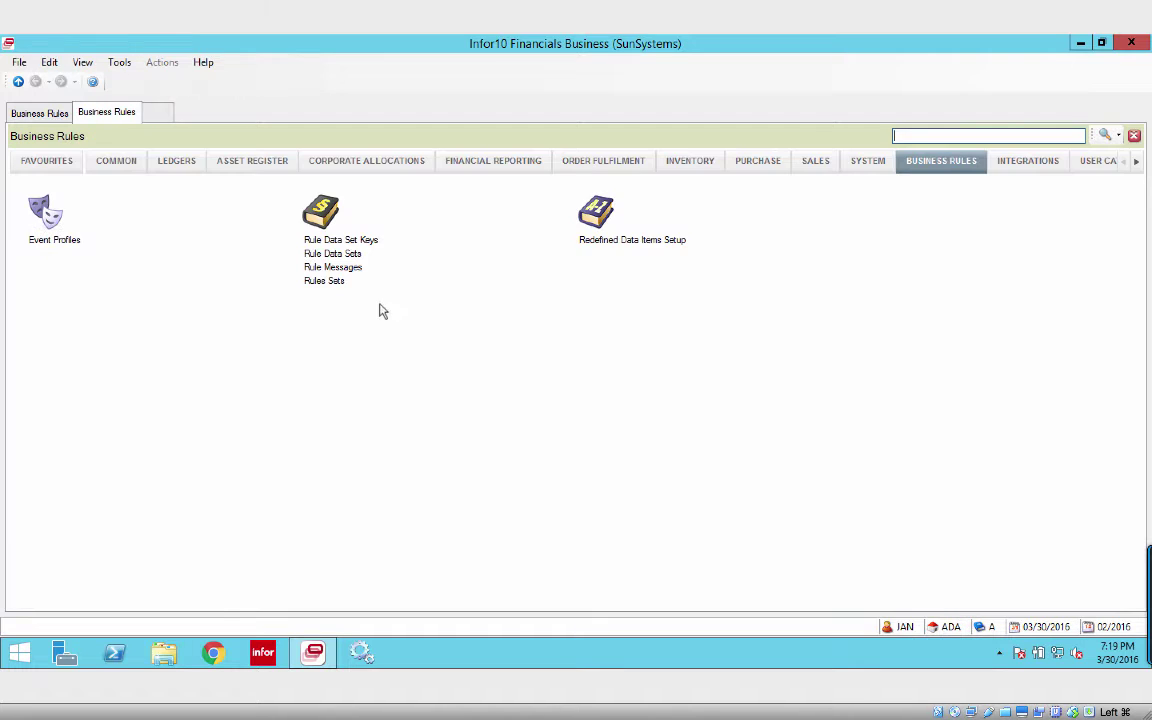
Open Rule Sets, choose event code A0A5AE_0_SOL, and review the rule codes attached to it without selecting one.
{"action": "left_click", "coordinate": [334, 285]}
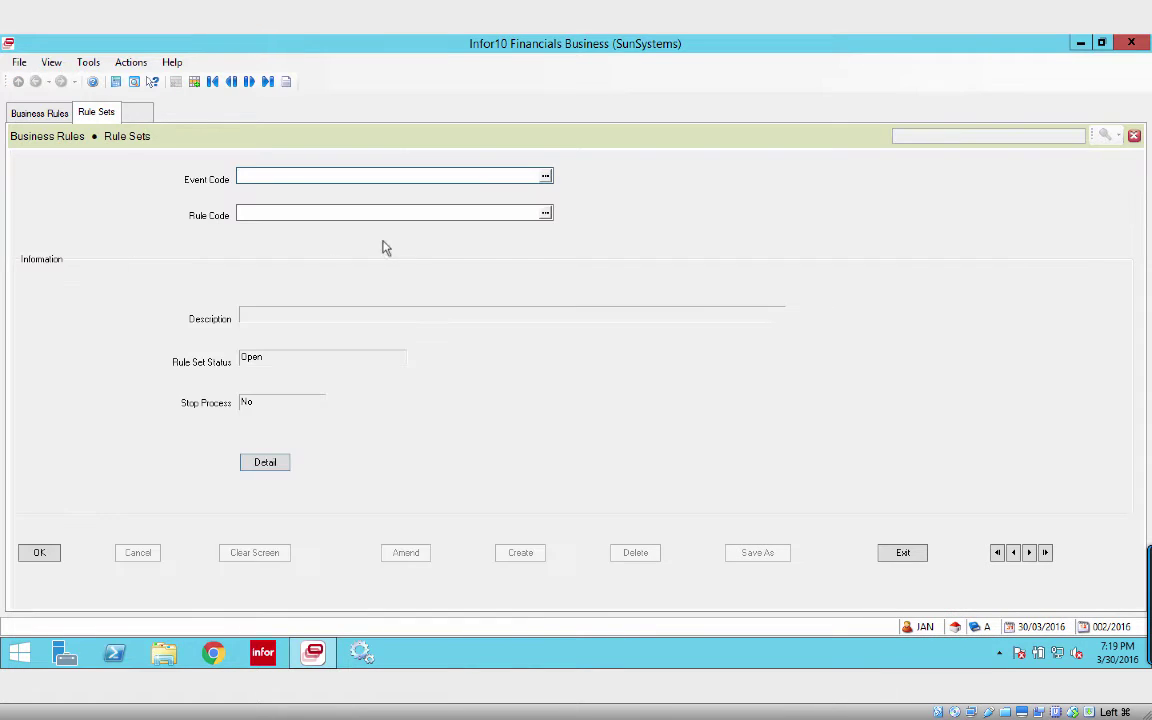
{"action": "left_click", "coordinate": [545, 176]}
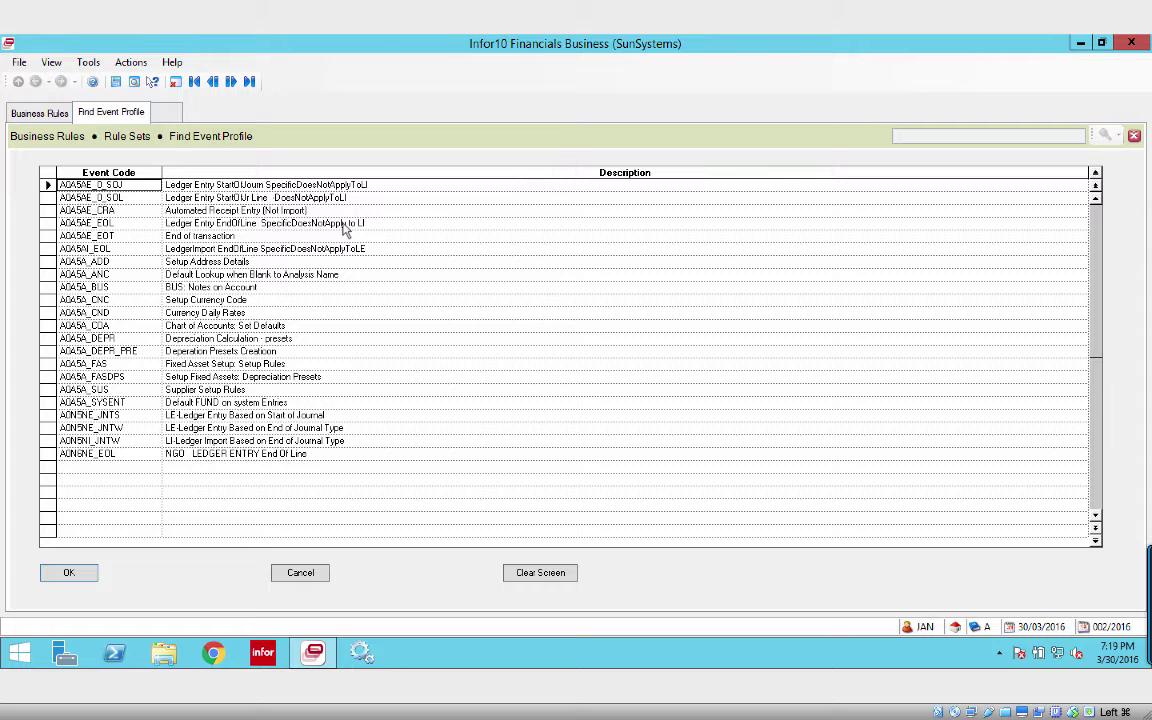
{"action": "left_click", "coordinate": [92, 571]}
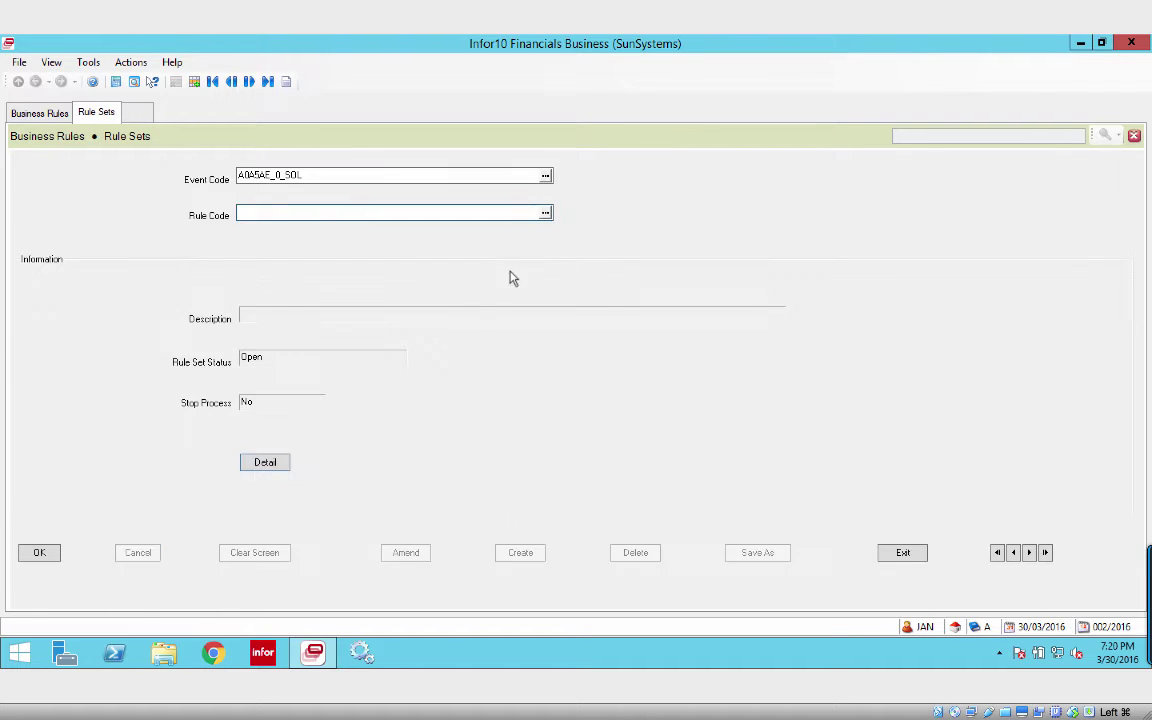
{"action": "left_click", "coordinate": [546, 214]}
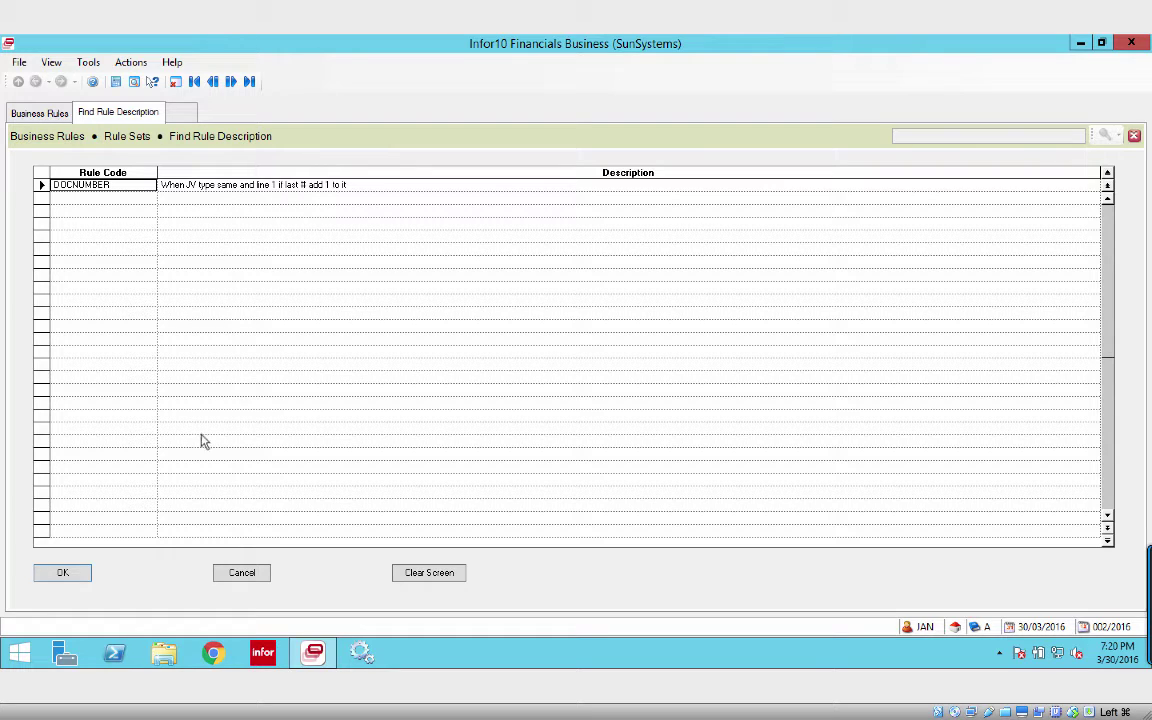
{"action": "left_click", "coordinate": [245, 572]}
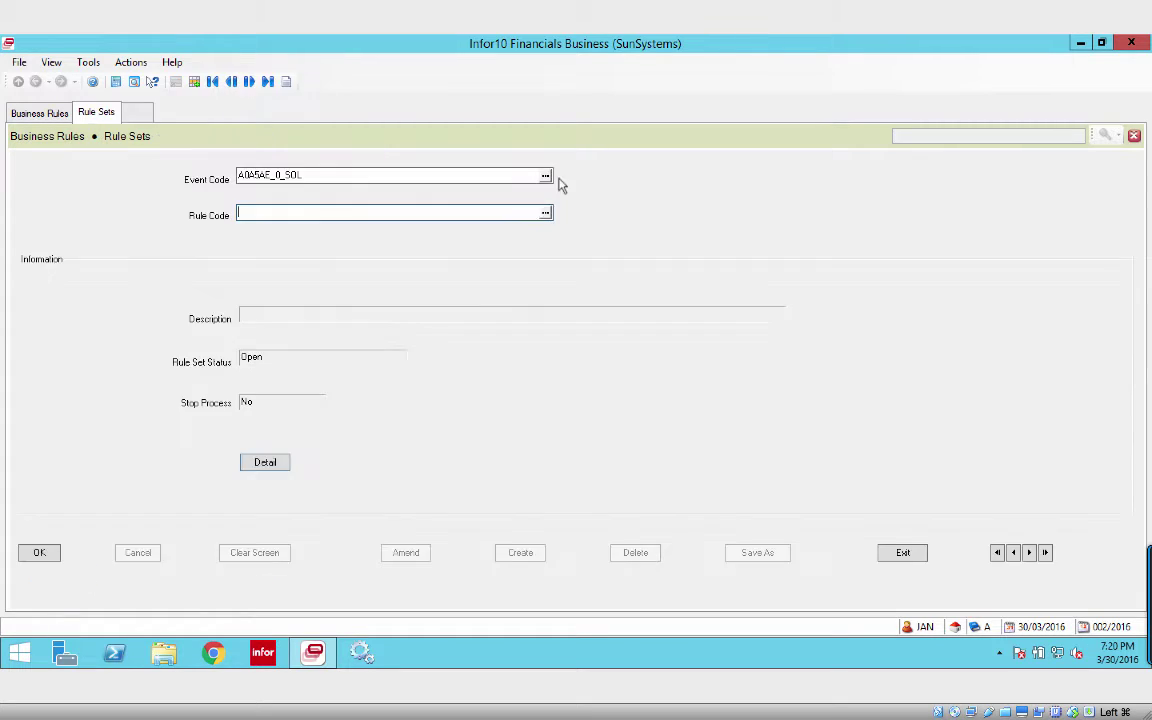
Switch the event code to A0A5AE_EOL and review its rule codes without selecting one.
{"action": "left_click", "coordinate": [548, 177]}
{"action": "left_click", "coordinate": [145, 210]}
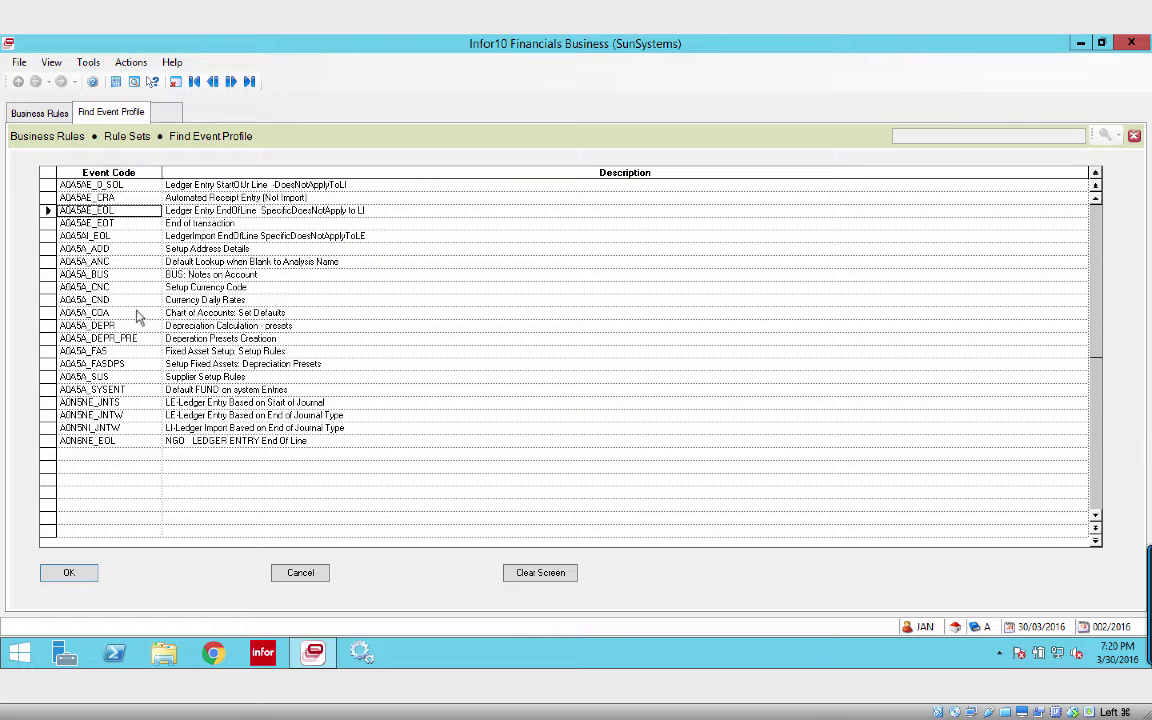
{"action": "left_click", "coordinate": [70, 574]}
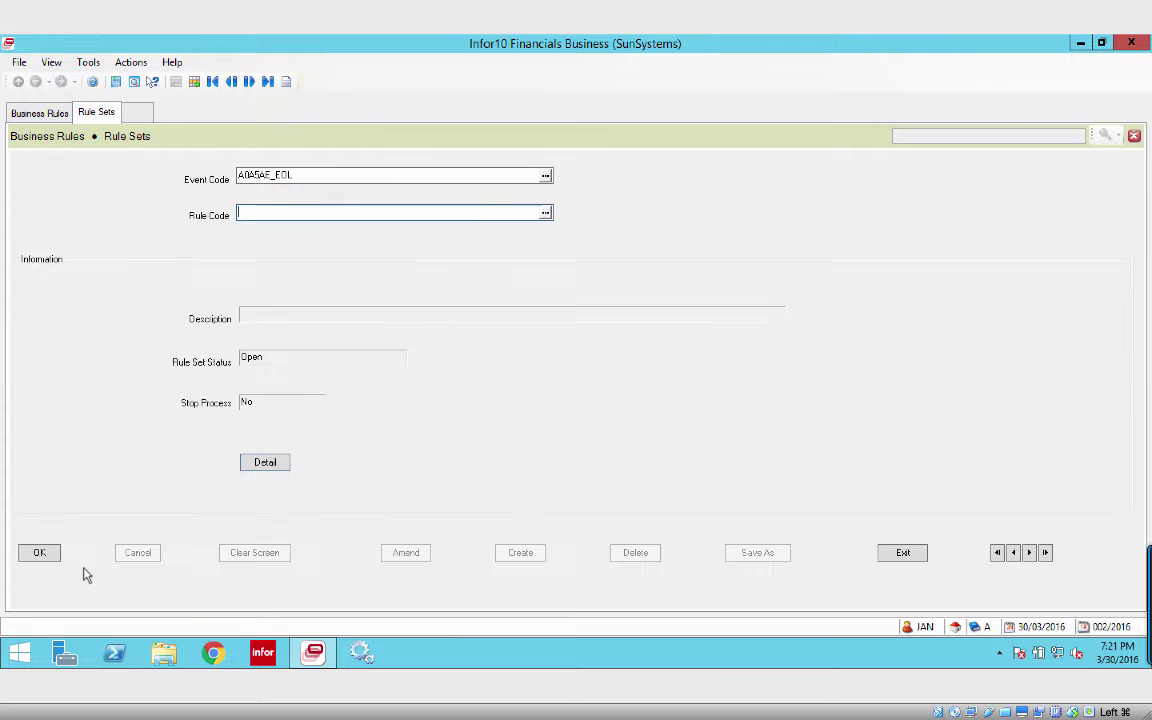
{"action": "left_click", "coordinate": [546, 215]}
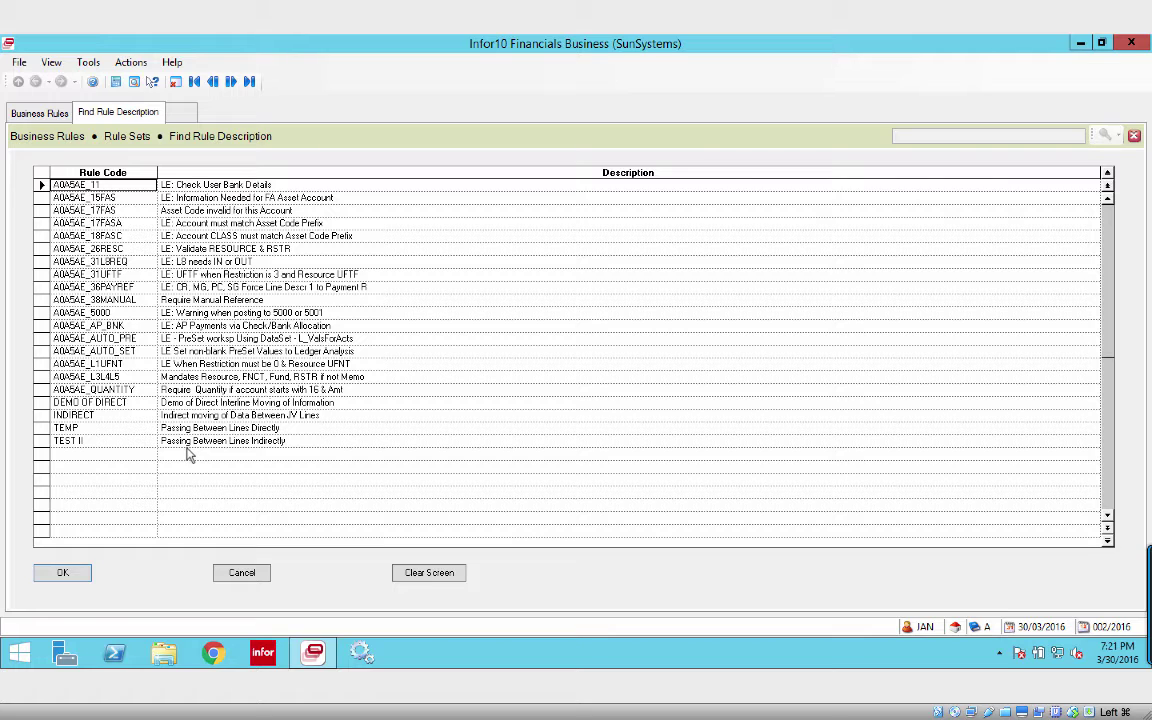
{"action": "left_click", "coordinate": [241, 572]}
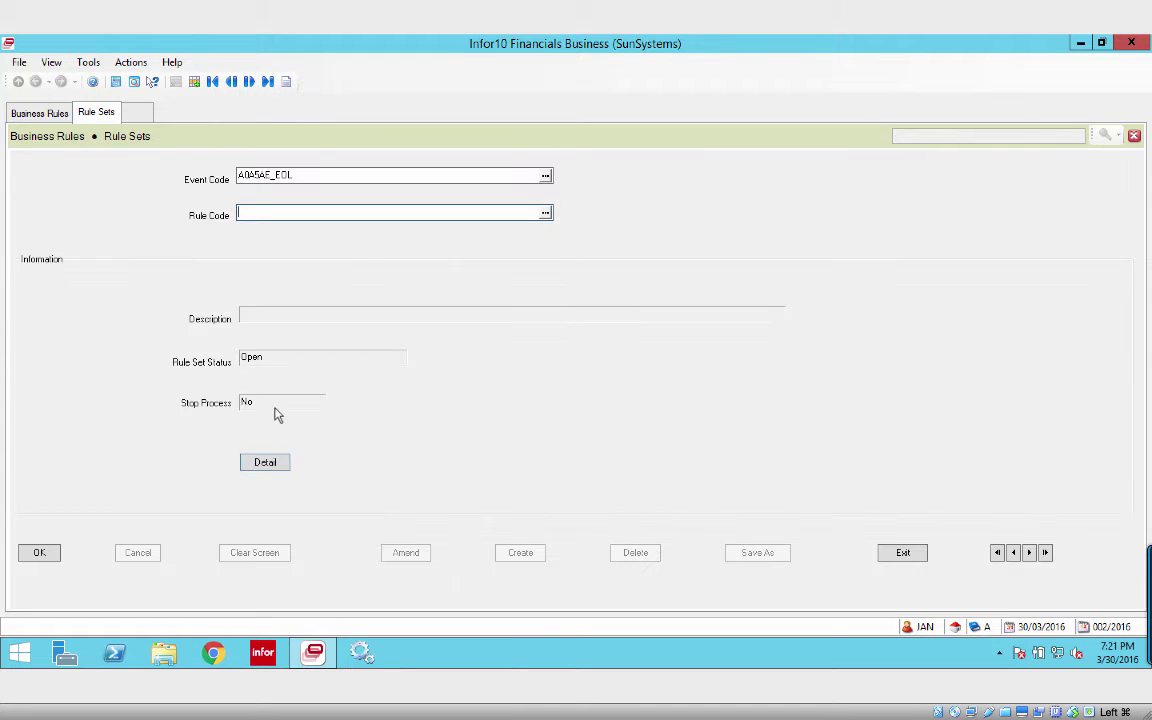
Change the event code to A0A5A_ADD (Setup Address Details) and look up its rule codes without selecting one.
{"action": "left_click", "coordinate": [545, 176]}
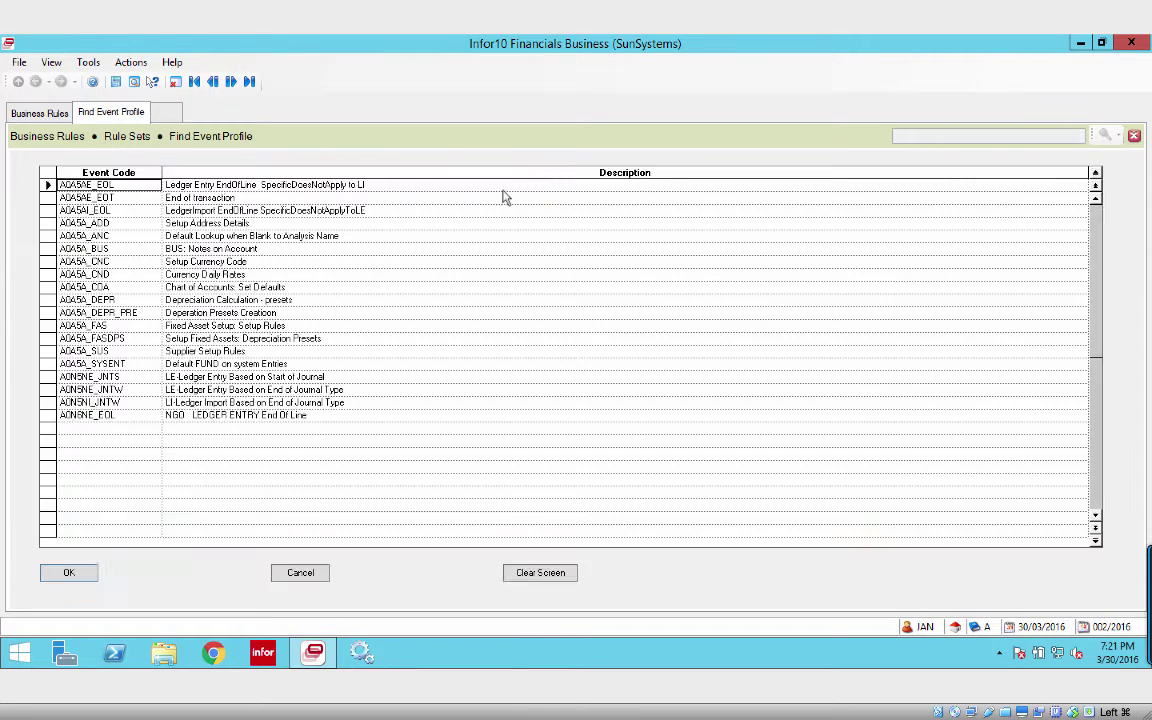
{"action": "left_click", "coordinate": [215, 222]}
{"action": "left_click", "coordinate": [89, 572]}
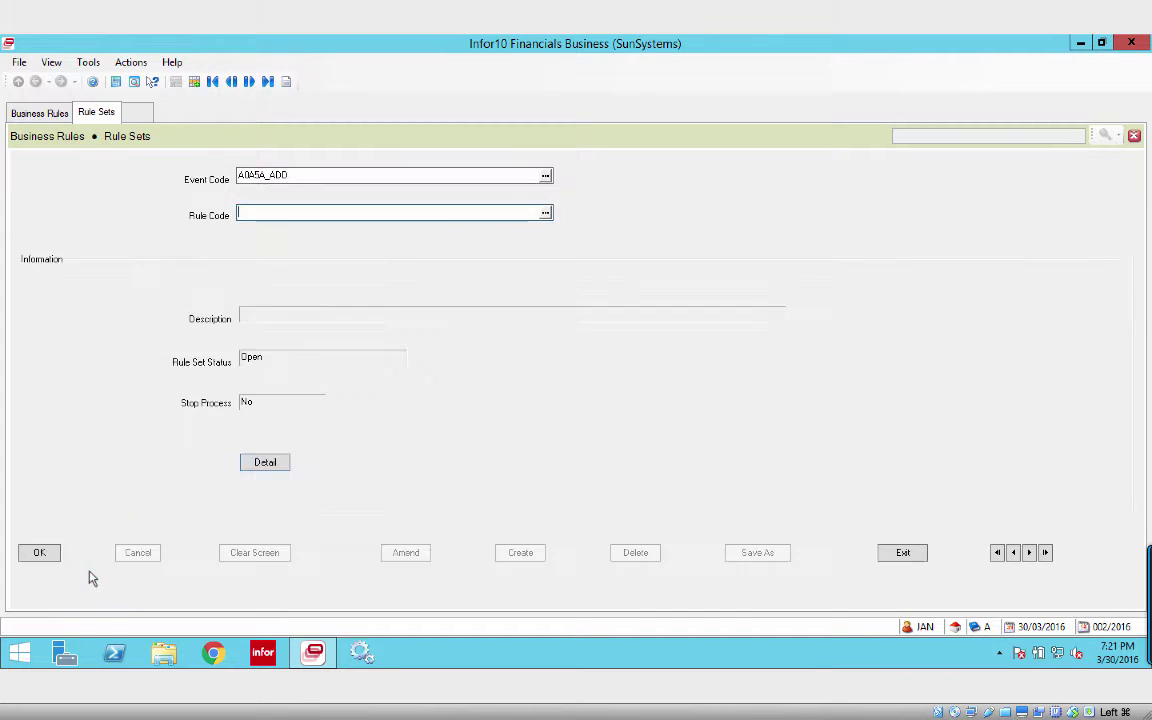
{"action": "left_click", "coordinate": [545, 213]}
{"action": "left_click", "coordinate": [246, 575]}
Set the event code to A0A5A_CND (Currency Daily Rates) and review its rule codes without selecting one.
{"action": "left_click", "coordinate": [545, 177]}
{"action": "left_click", "coordinate": [186, 235]}
{"action": "left_click", "coordinate": [66, 571]}
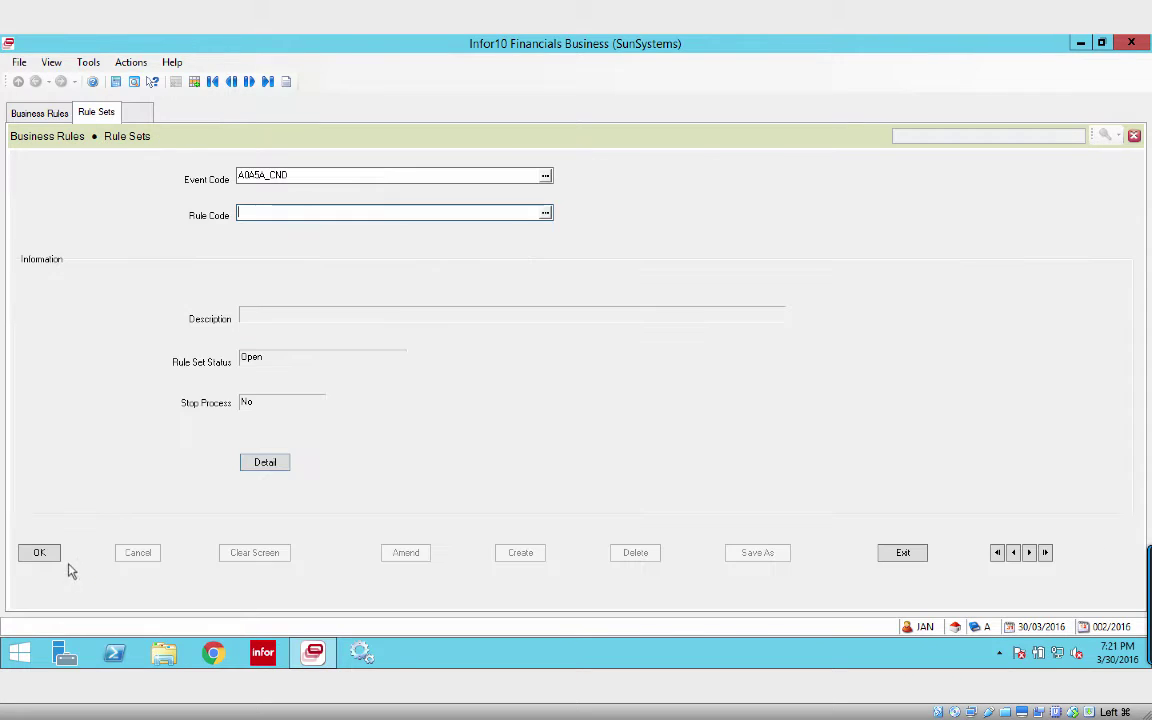
{"action": "left_click", "coordinate": [545, 213]}
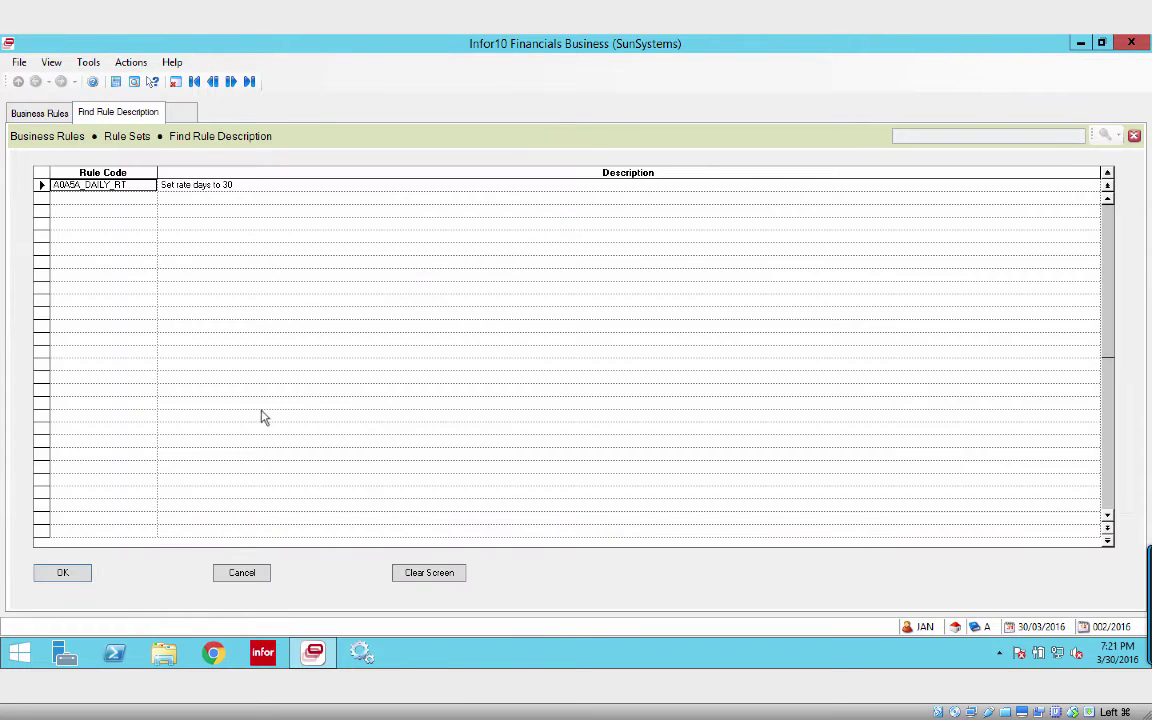
{"action": "left_click", "coordinate": [245, 573]}
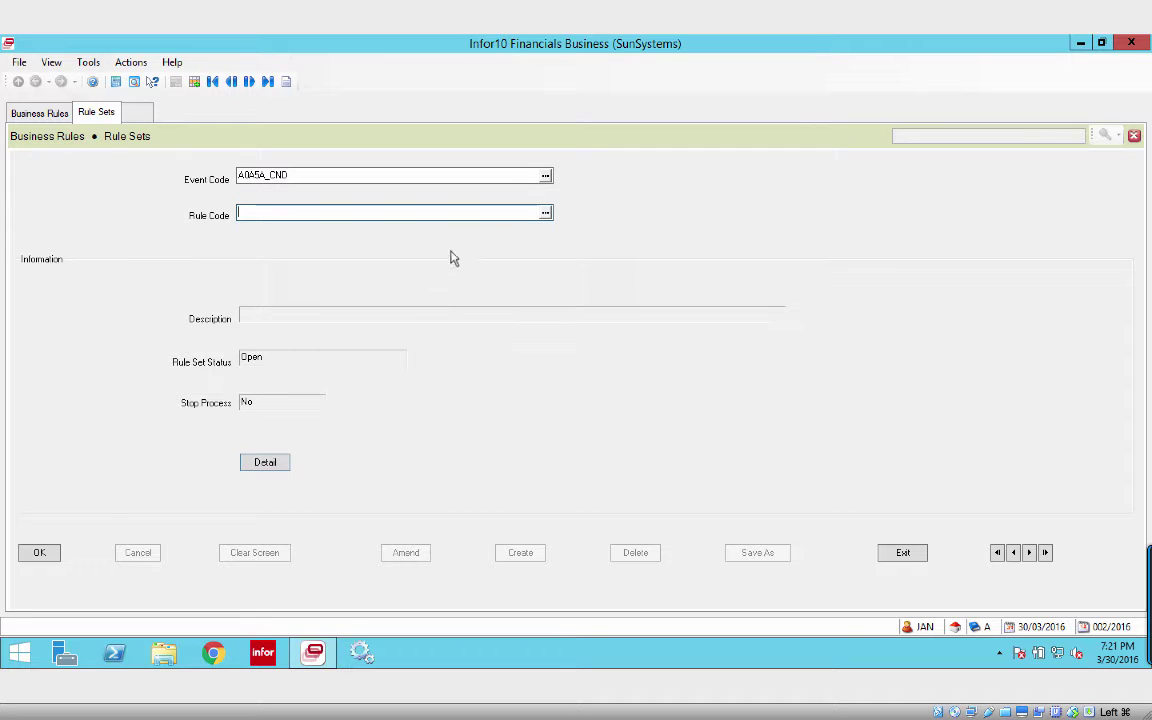
Choose the ledger import event code A0A5AI_EOL and review its rule codes without selecting one.
{"action": "left_click", "coordinate": [545, 176]}
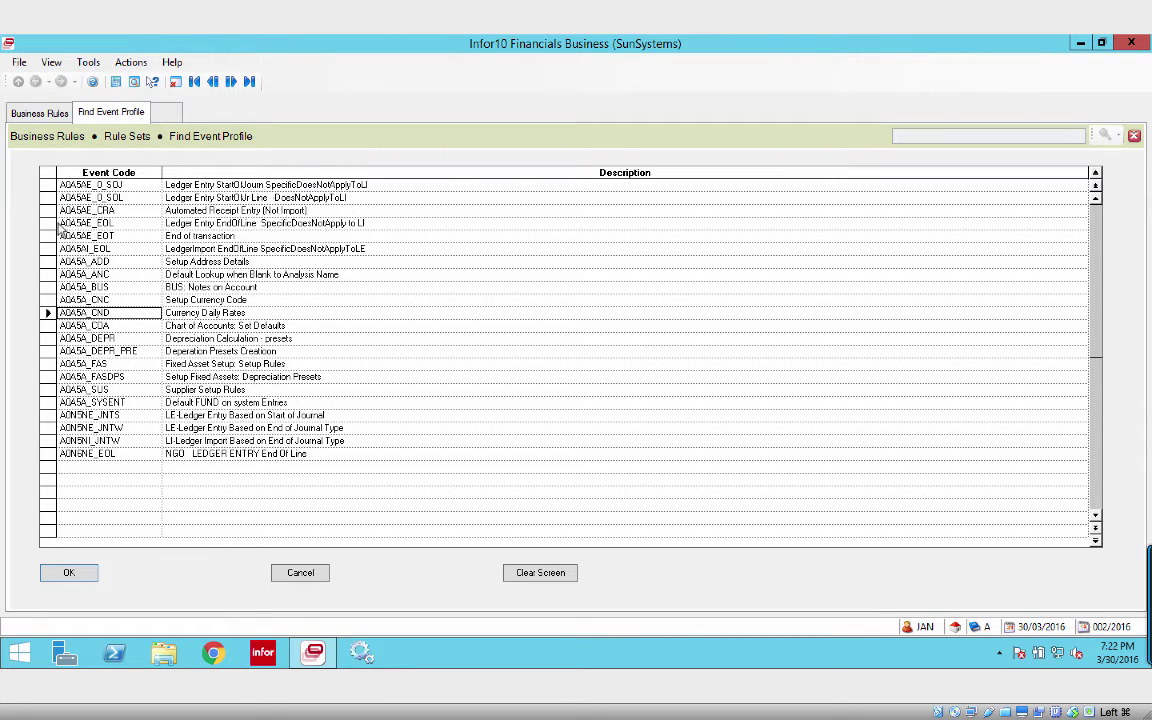
{"action": "left_click", "coordinate": [60, 224]}
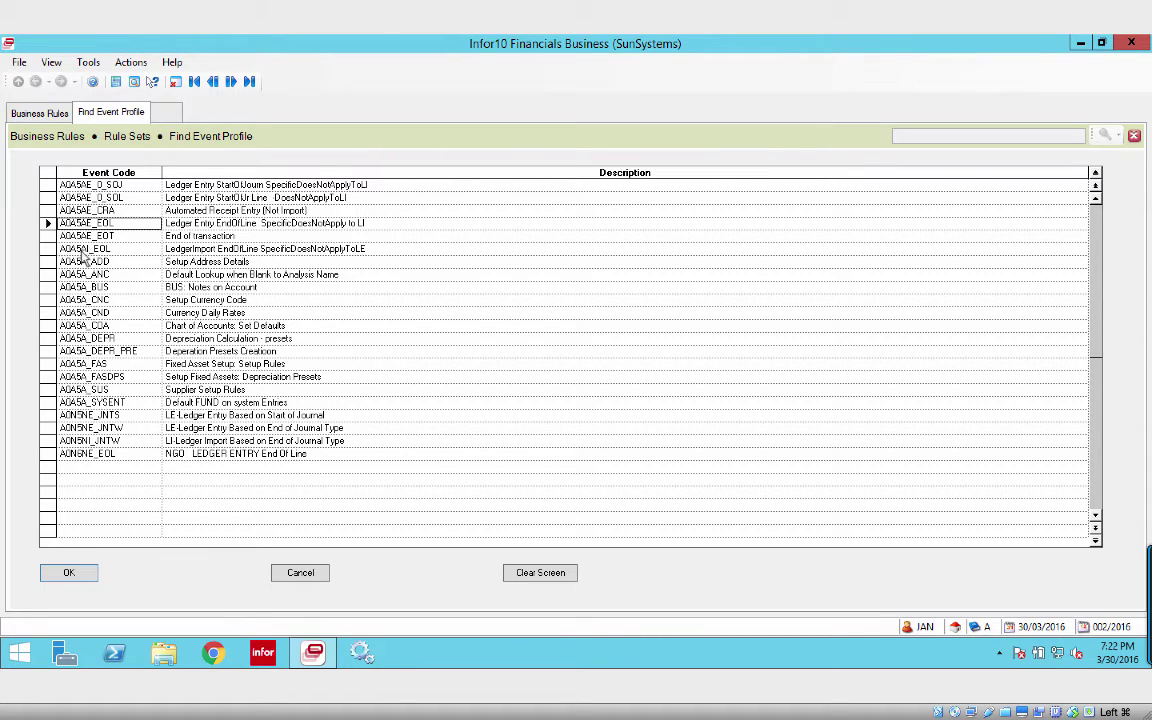
{"action": "left_click", "coordinate": [80, 249]}
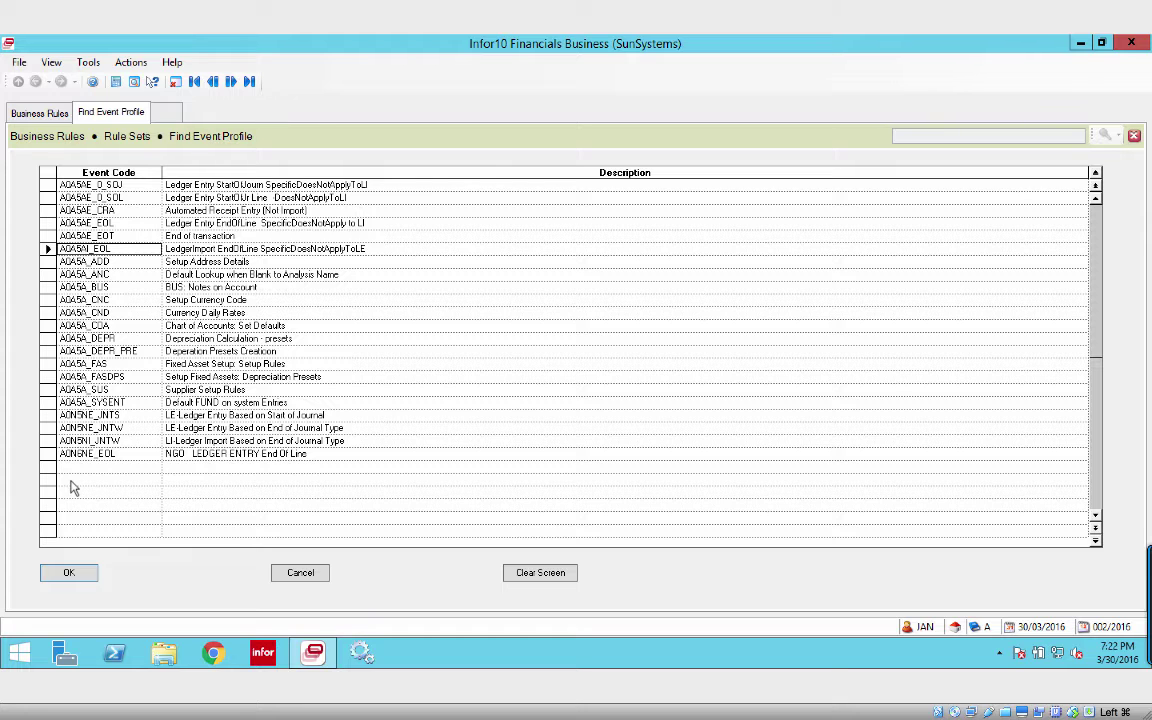
{"action": "left_click", "coordinate": [70, 573]}
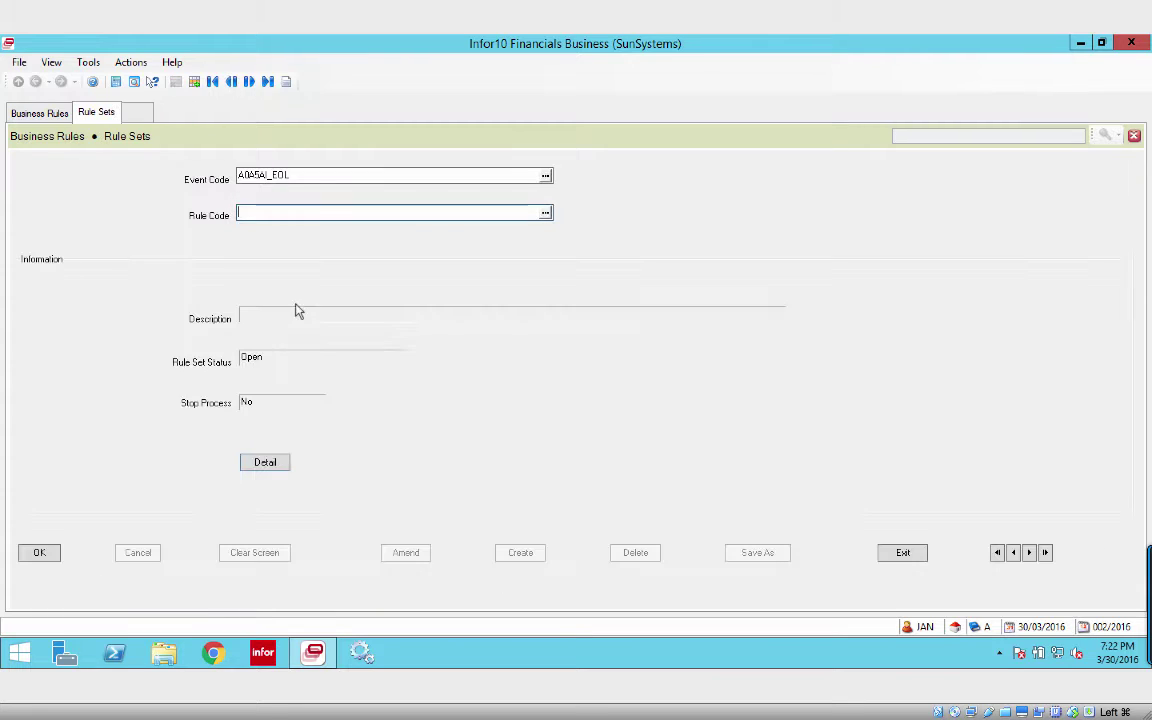
{"action": "left_click", "coordinate": [545, 213]}
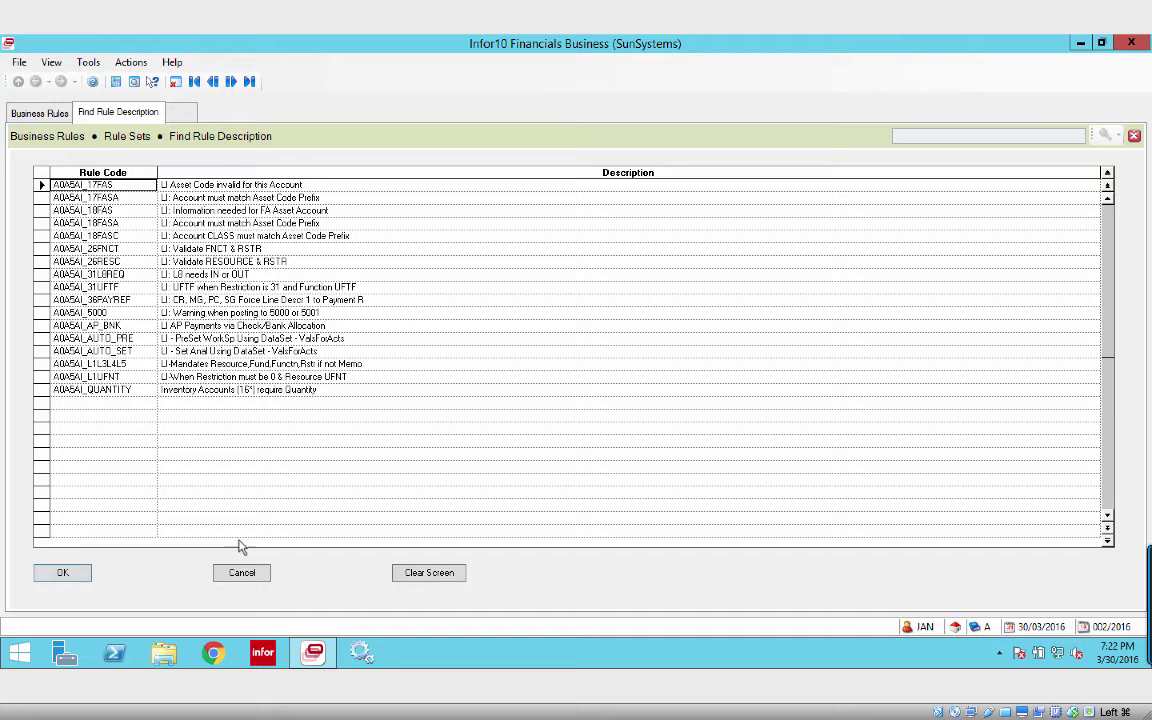
{"action": "left_click", "coordinate": [243, 574]}
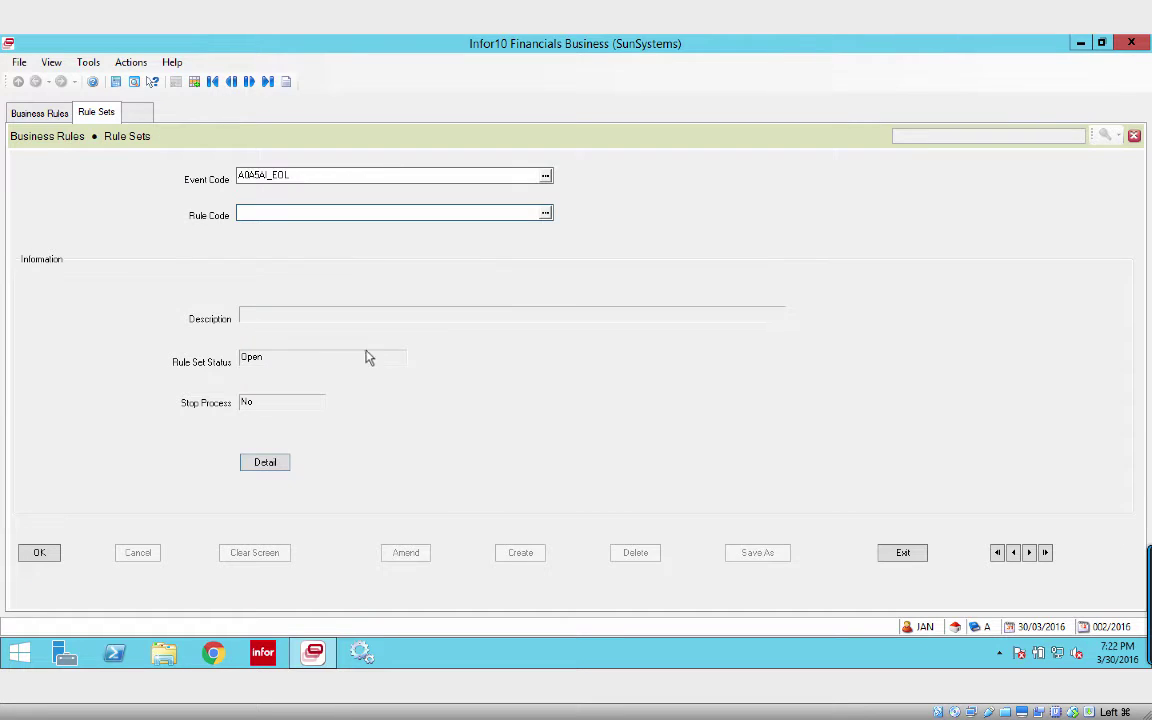
Set the event code back to the ledger entry end-of-line event A0A5AE_EOL and look over its rule codes.
{"action": "left_click", "coordinate": [545, 177]}
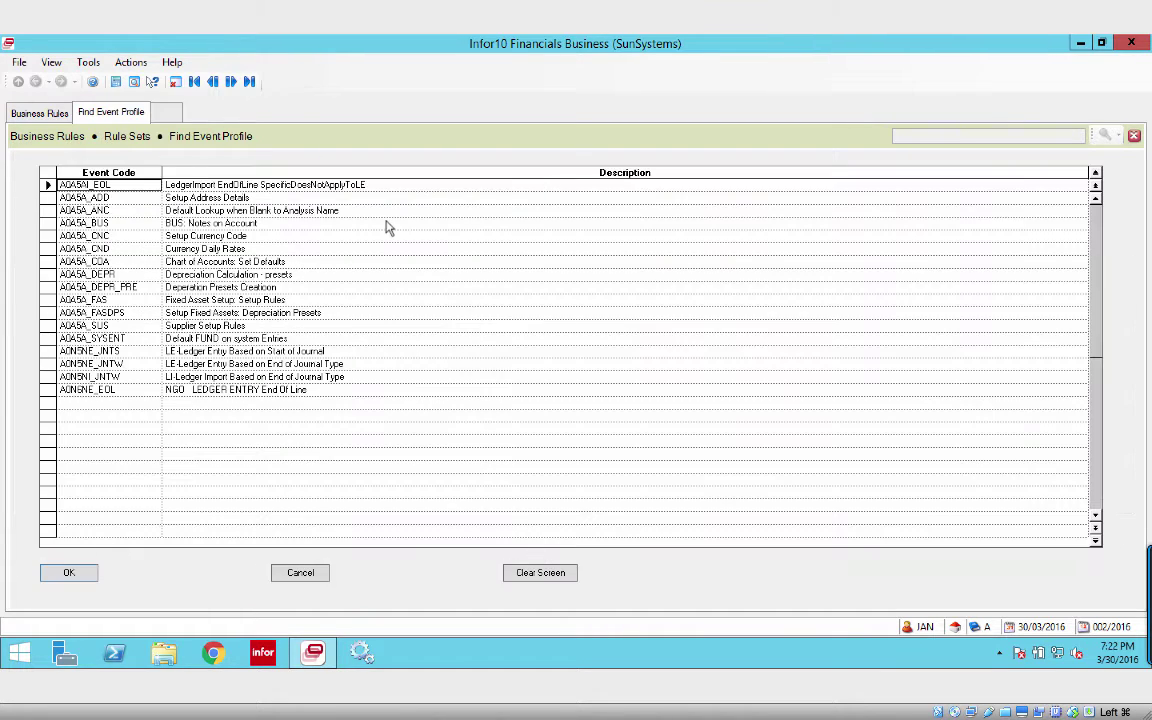
{"action": "left_click", "coordinate": [1095, 200]}
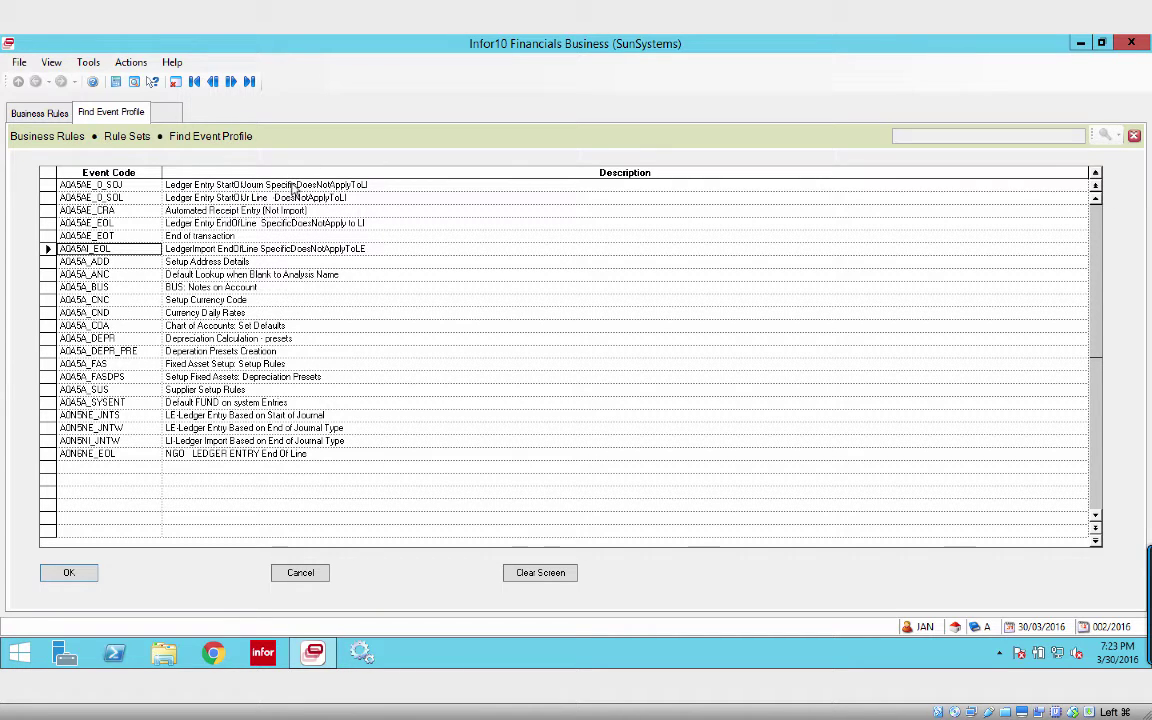
{"action": "double_click", "coordinate": [310, 224]}
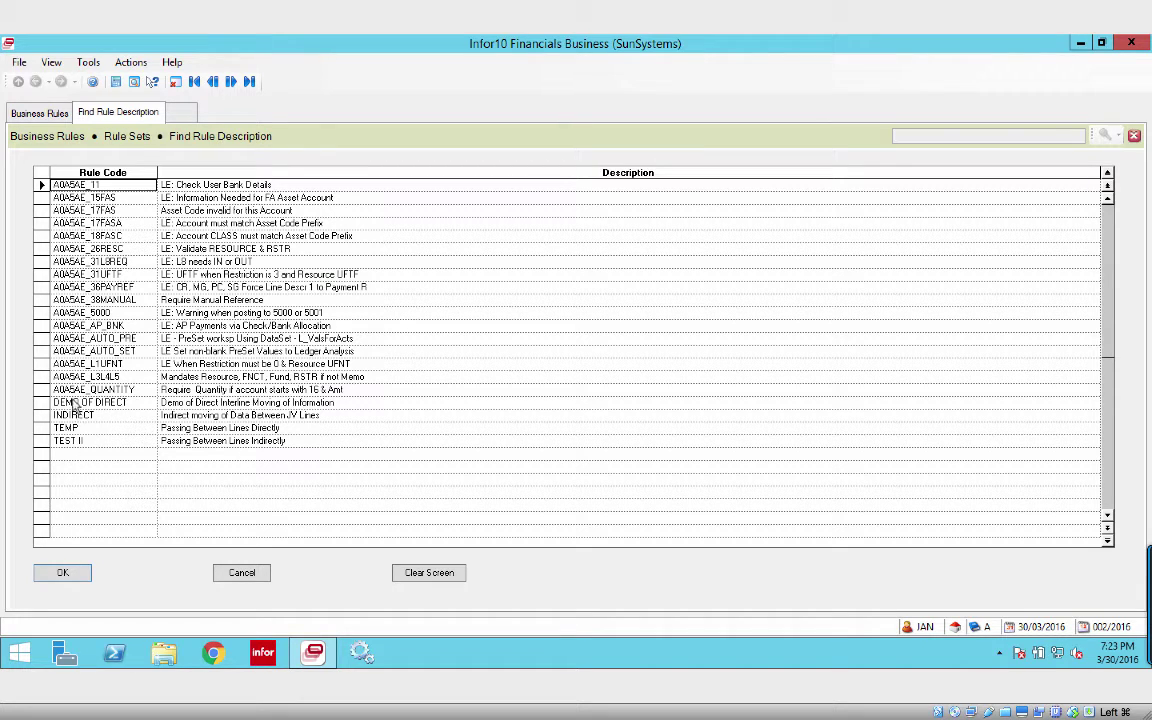
{"action": "key", "text": "Escape"}
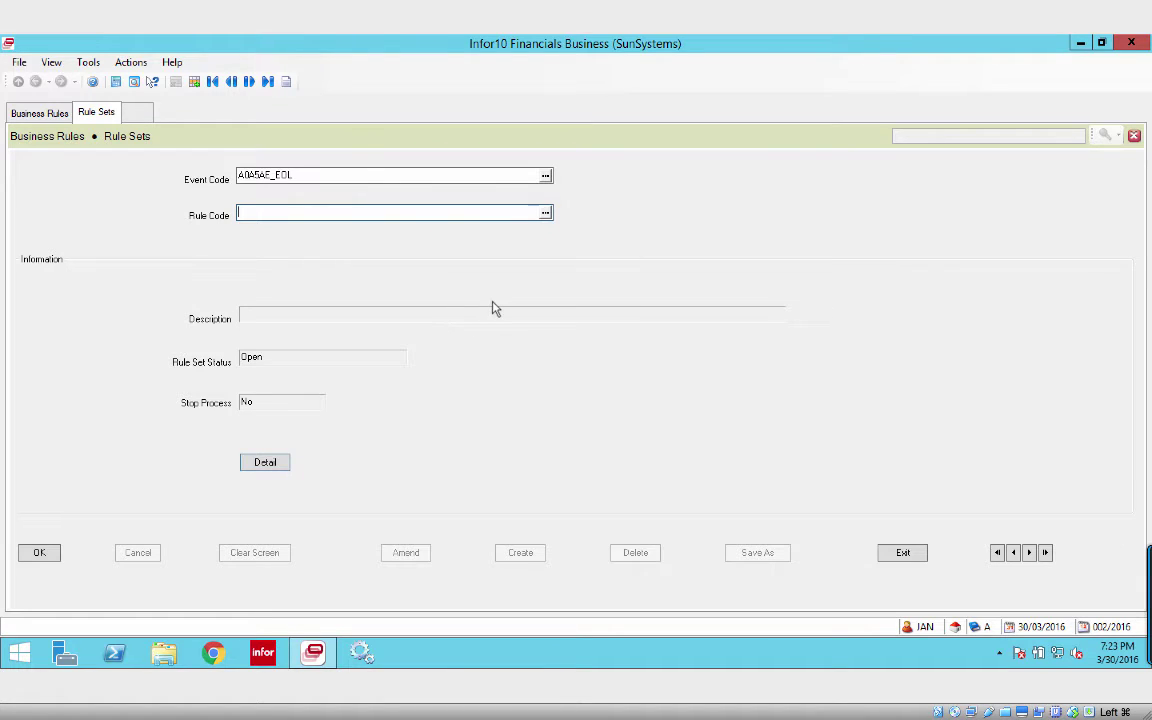
Select rule code A0A5AE_17FAS for the event and open the rule set's details.
{"action": "left_click", "coordinate": [546, 213]}
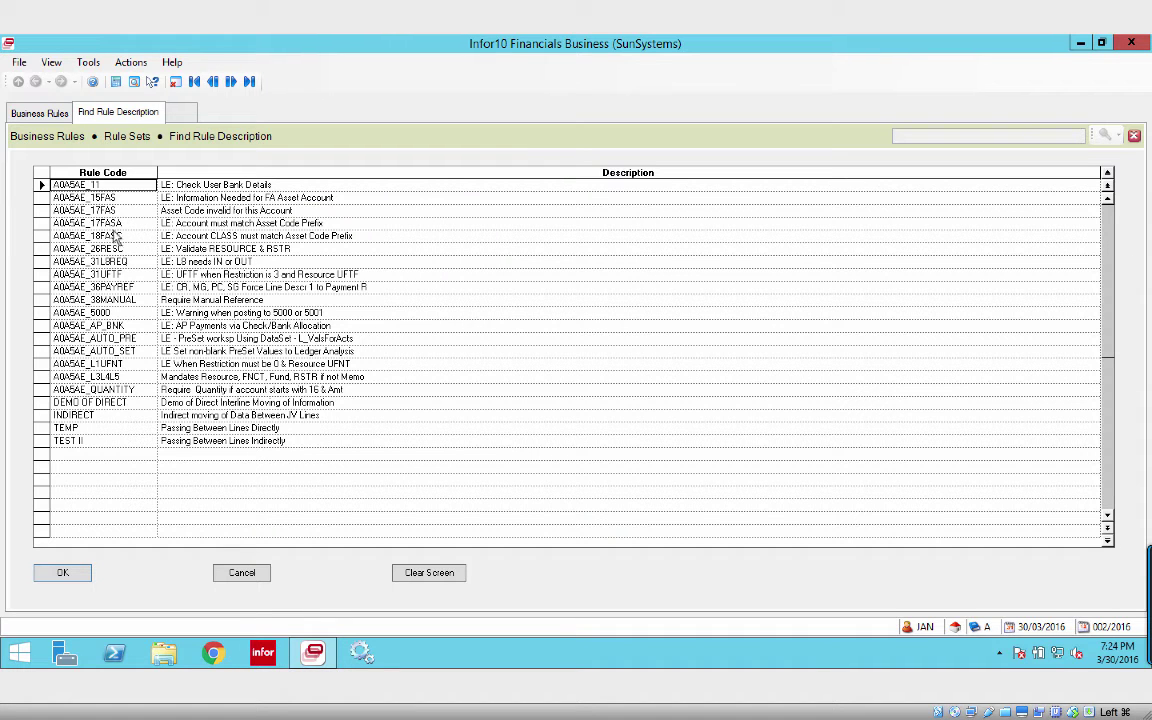
{"action": "left_click", "coordinate": [44, 211]}
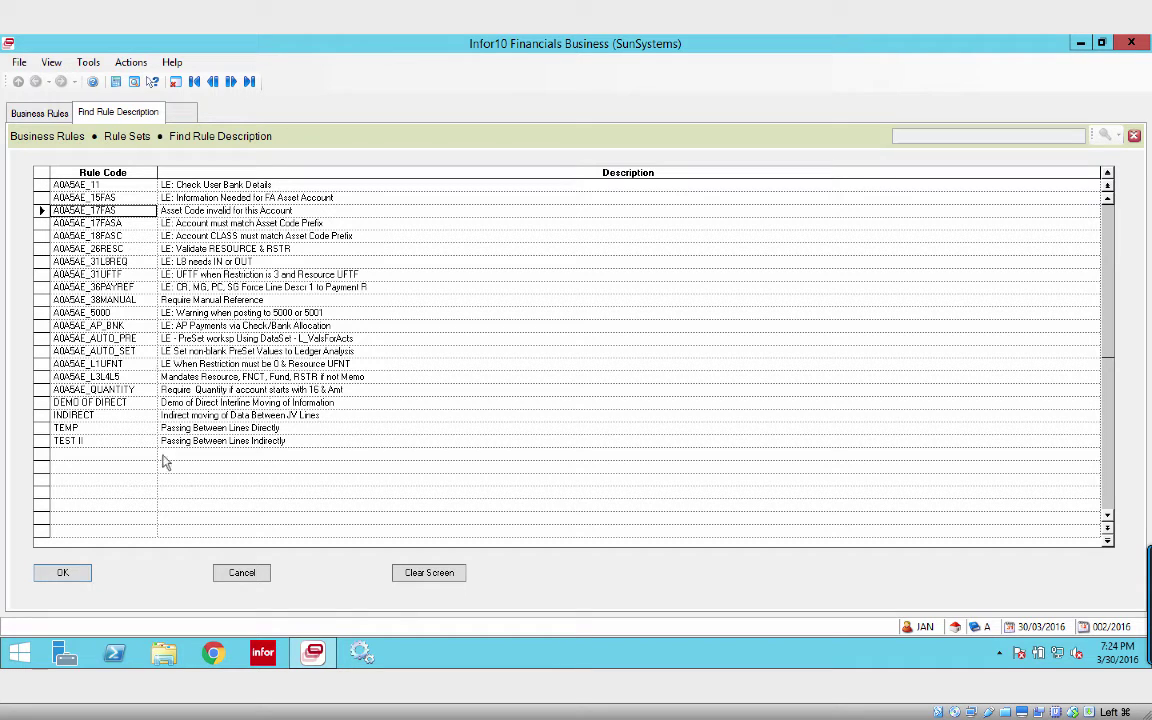
{"action": "left_click", "coordinate": [68, 574]}
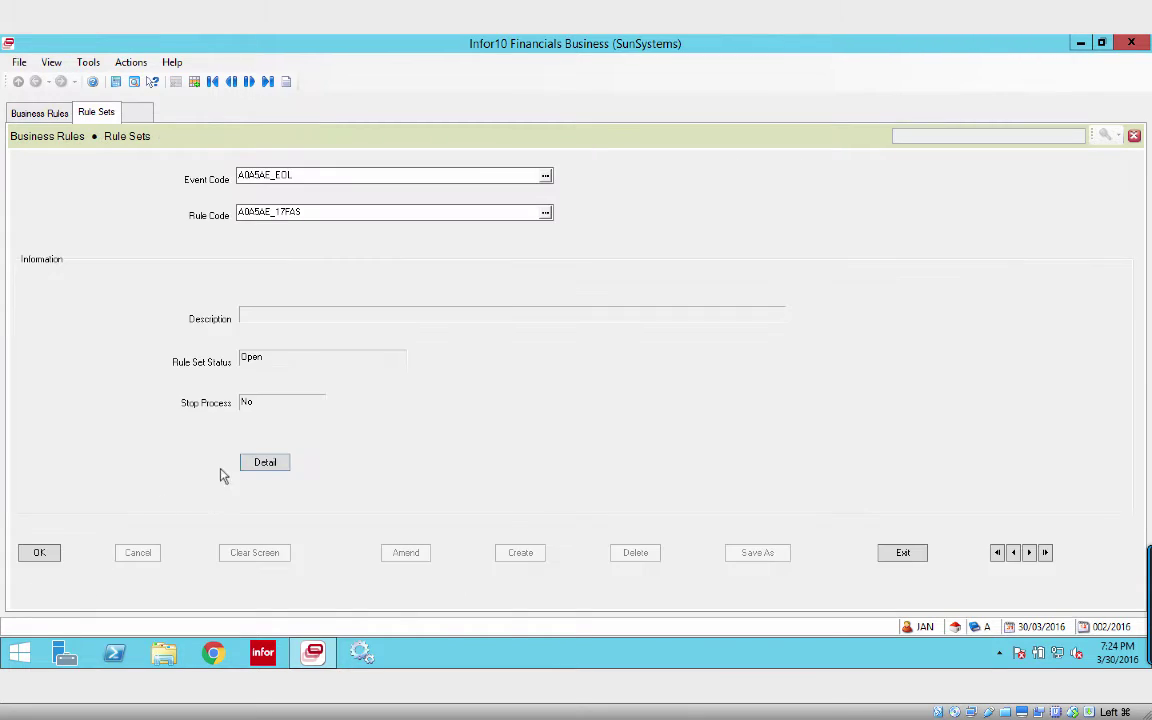
{"action": "left_click", "coordinate": [266, 462]}
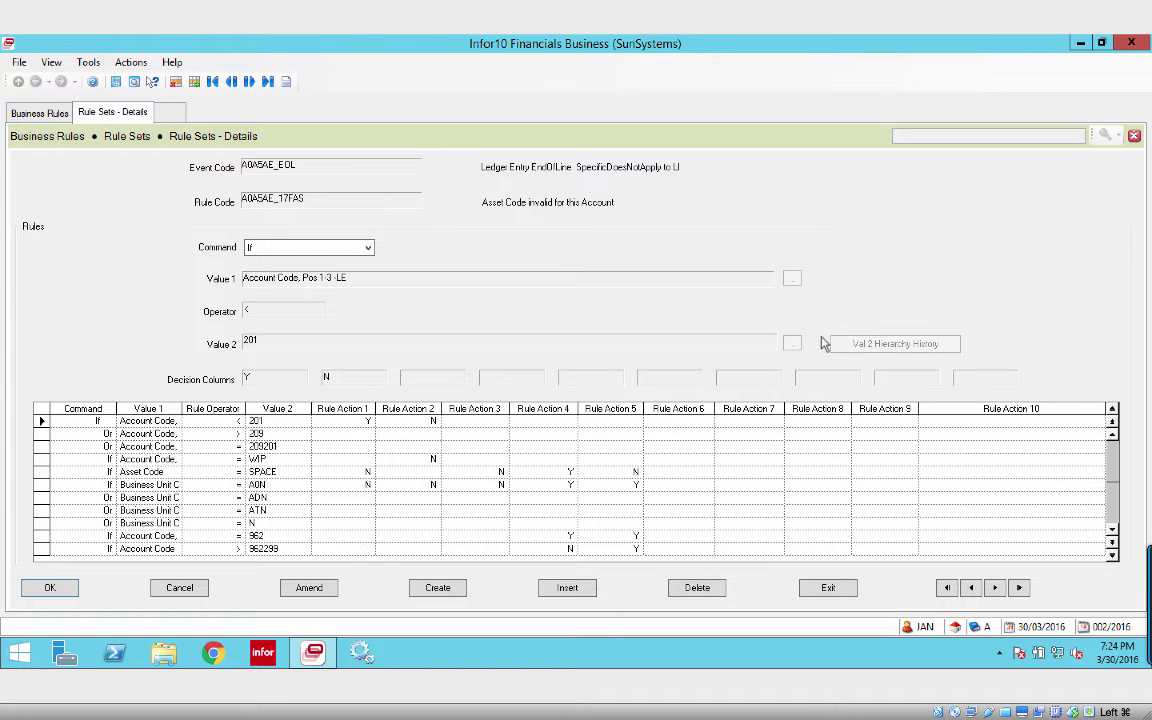
Examine the If, Or, Display, Error and Set lines and their decision columns throughout rule A0A5AE_17FAS.
{"action": "left_click", "coordinate": [1116, 442]}
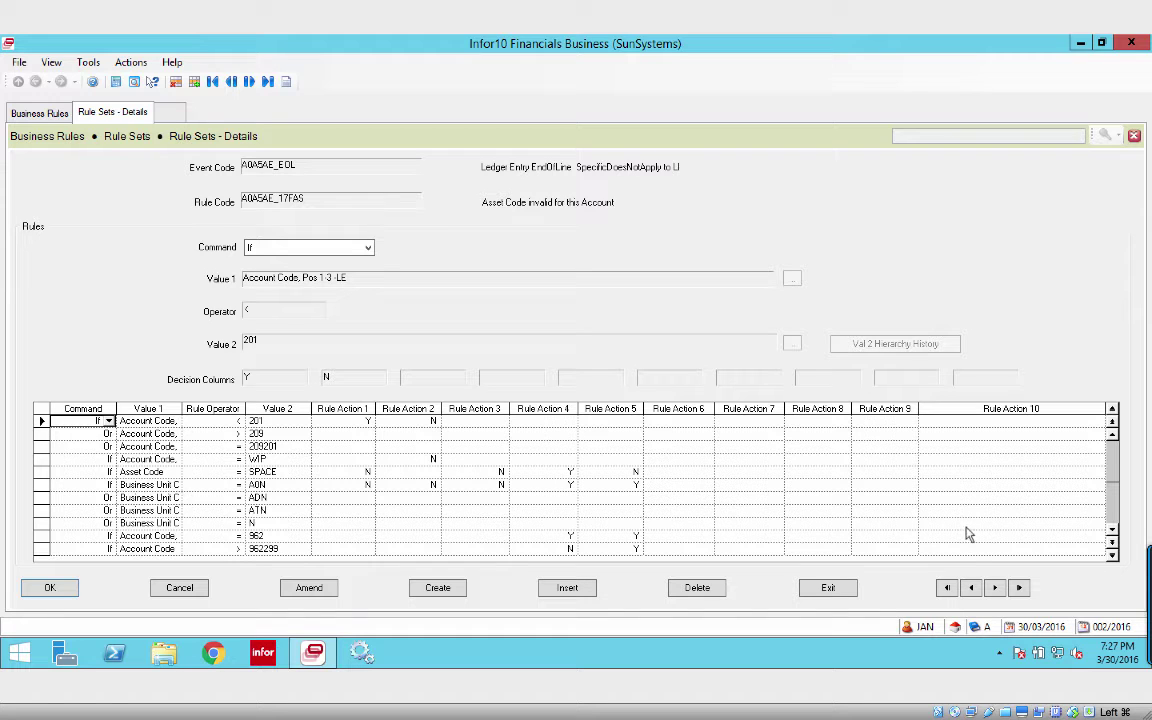
{"action": "scroll", "coordinate": [1113, 535], "scroll_direction": "down", "scroll_amount": 2}
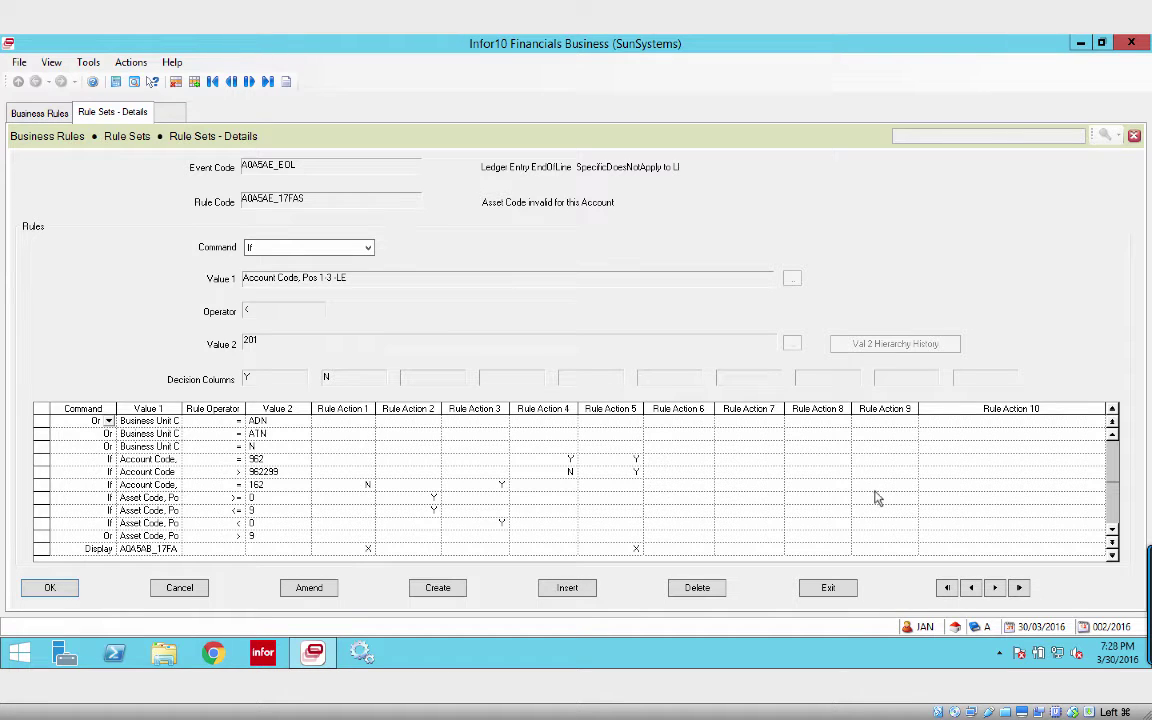
{"action": "left_click", "coordinate": [1113, 535]}
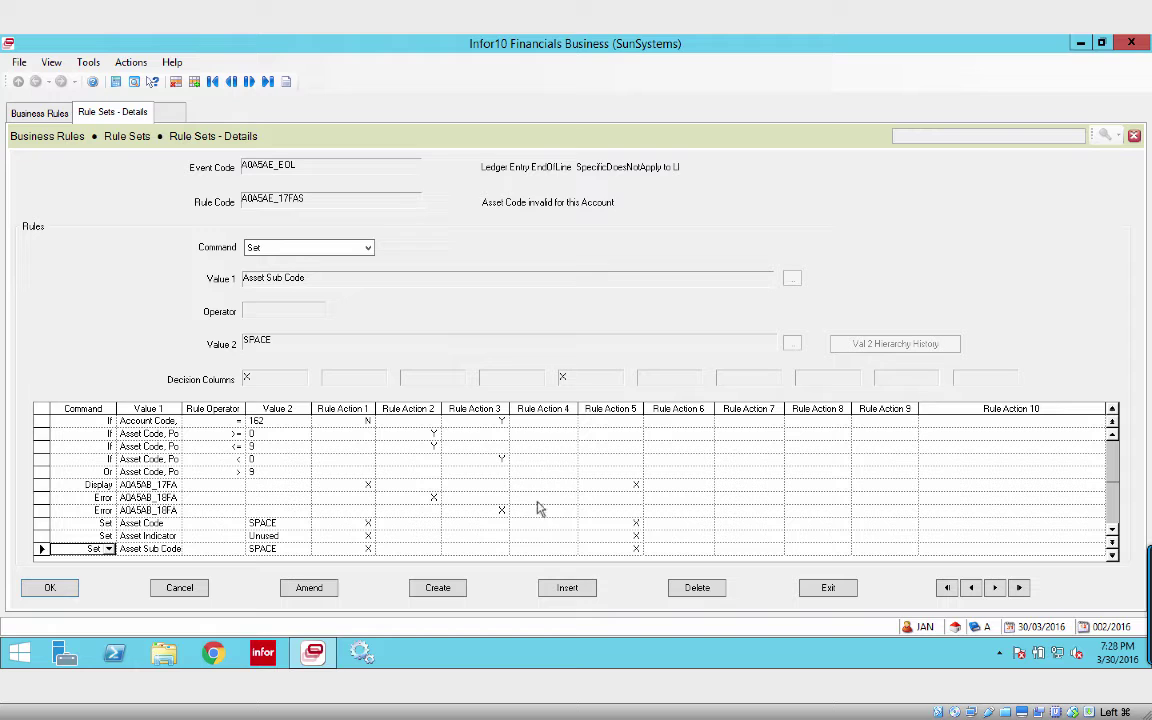
{"action": "left_click", "coordinate": [1113, 440]}
{"action": "left_click", "coordinate": [1113, 440]}
{"action": "left_click", "coordinate": [1113, 440]}
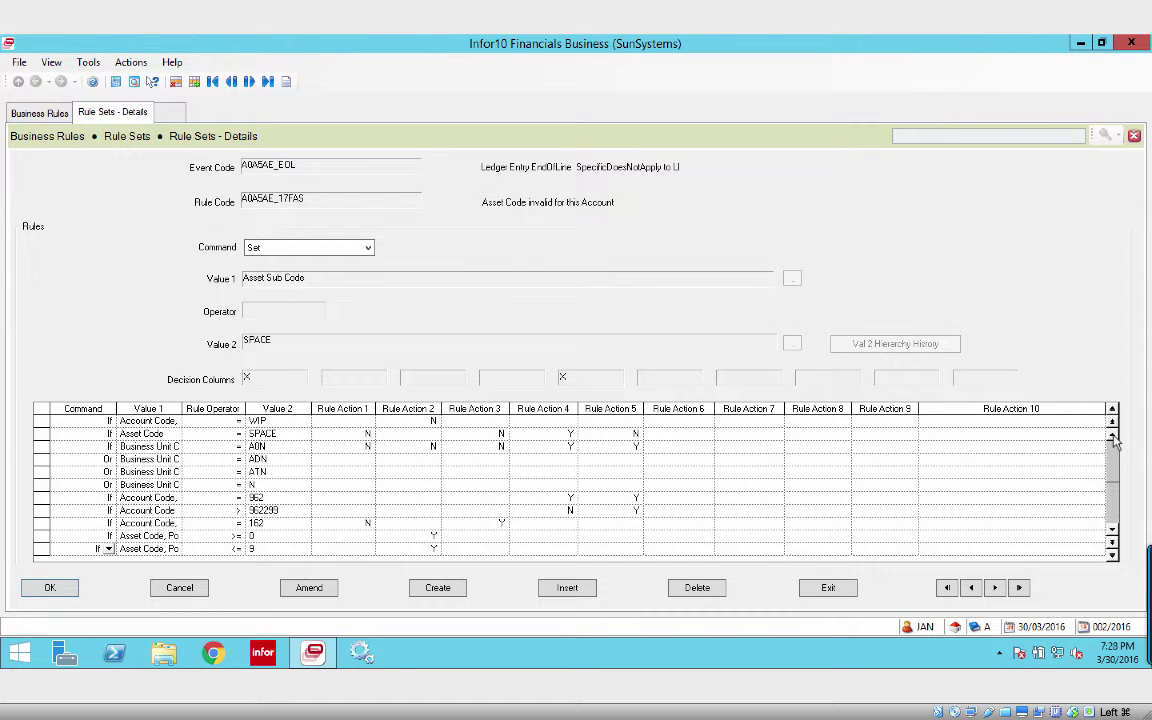
Switch to the Business Rules Documentation file in Word and look over its Event Codes table.
{"action": "left_click", "coordinate": [1113, 440]}
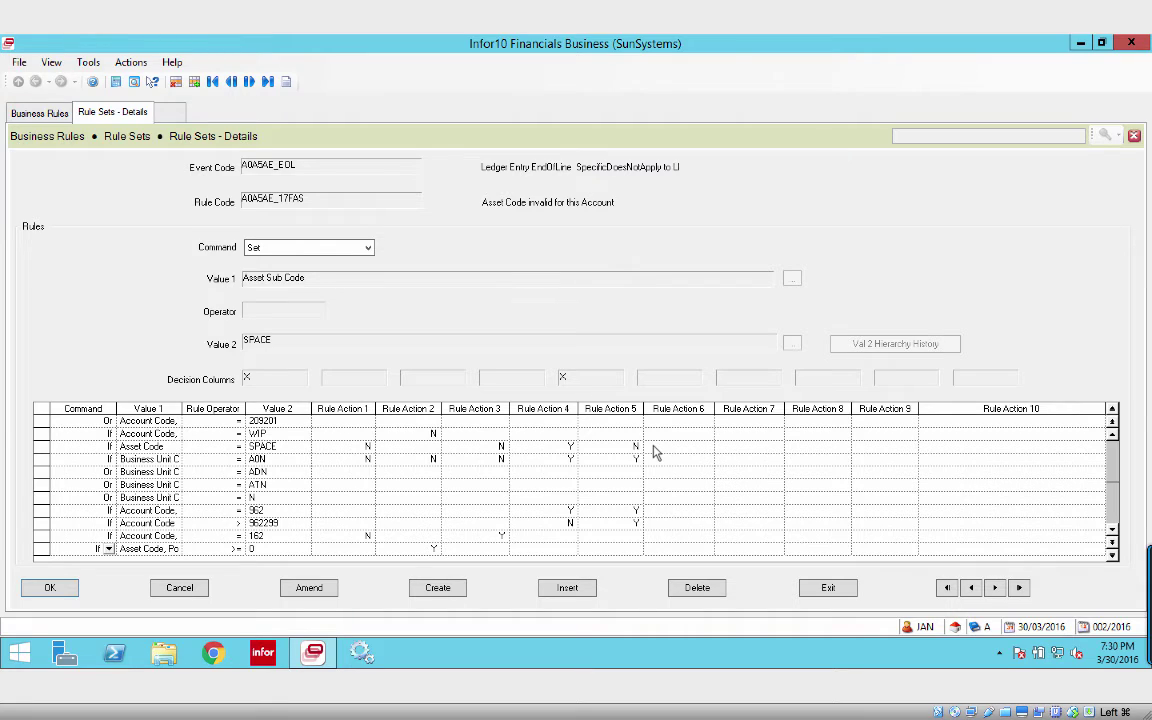
{"action": "key", "text": "ctrl+Right"}
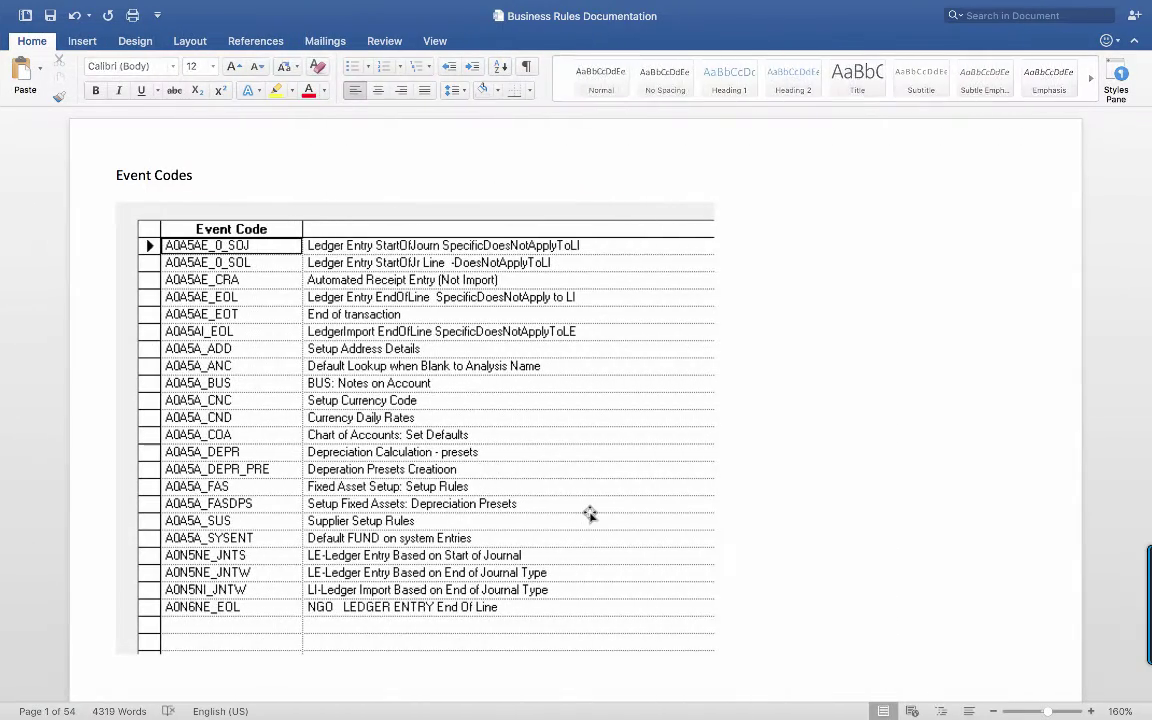
{"action": "left_click", "coordinate": [594, 510]}
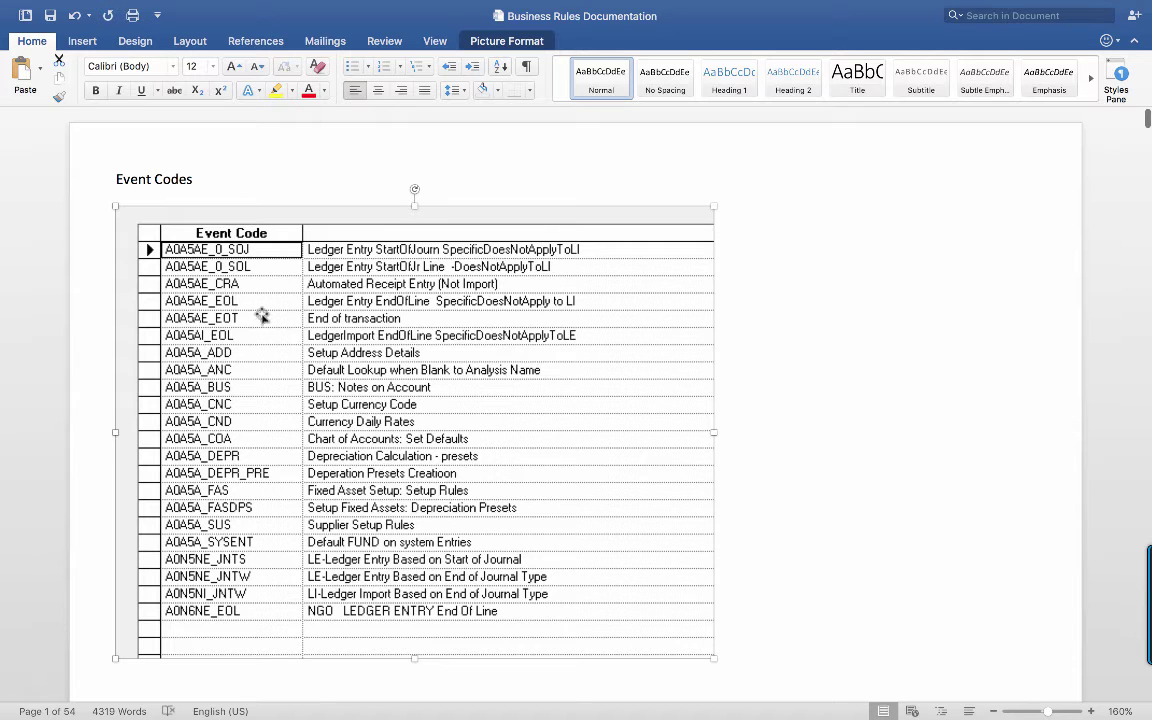
{"action": "scroll", "coordinate": [440, 460], "scroll_direction": "down", "scroll_amount": 3}
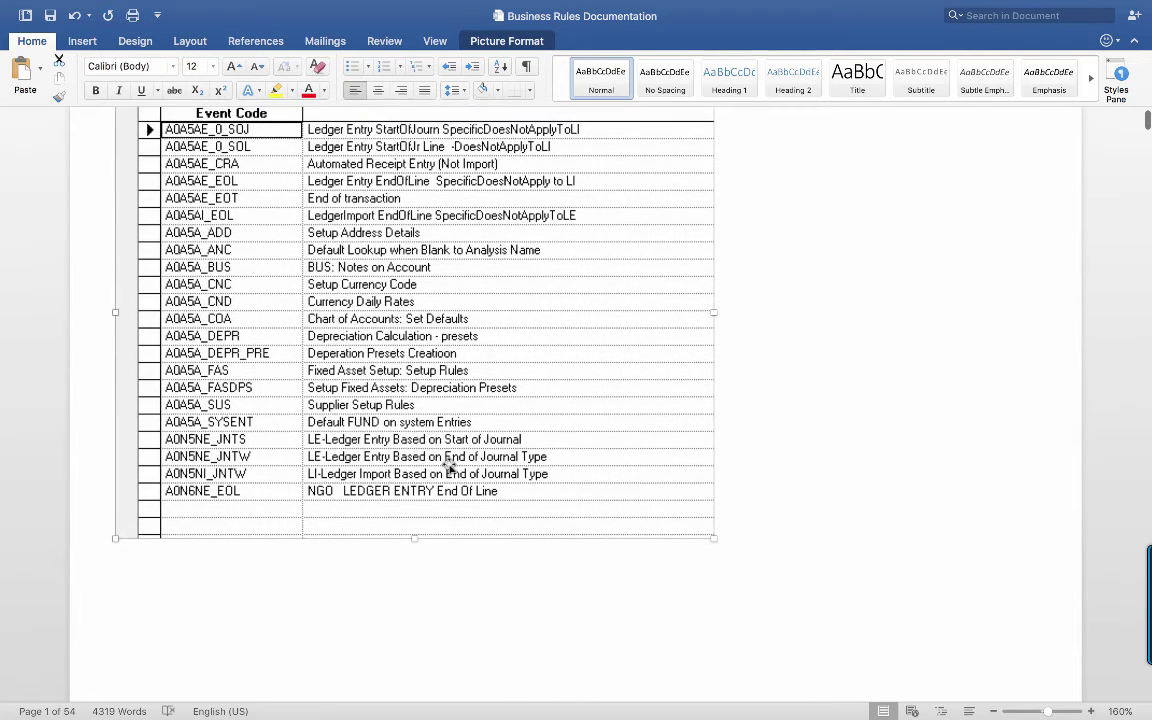
{"action": "scroll", "coordinate": [449, 466], "scroll_direction": "up", "scroll_amount": 2}
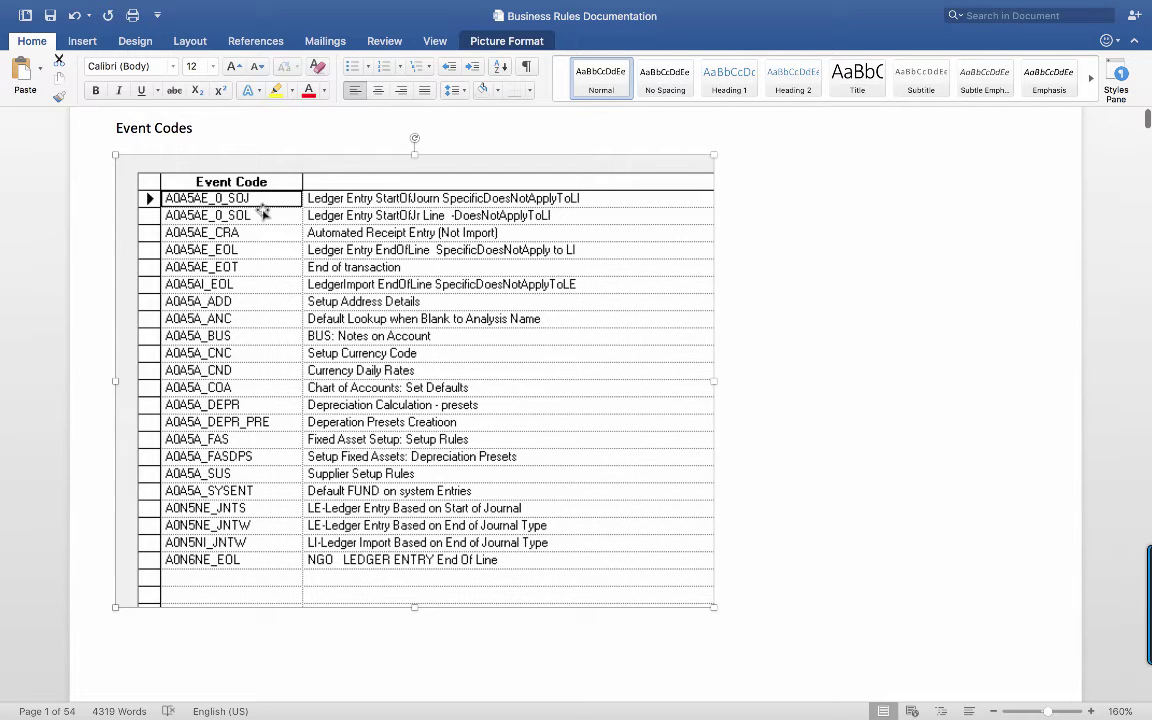
Read the Ledger Entry Start of Journal section for event A0A5AE_0_SOJ, including its conditions and rules note, and return to the Event Codes table.
{"action": "scroll", "coordinate": [381, 590], "scroll_direction": "down", "scroll_amount": 10}
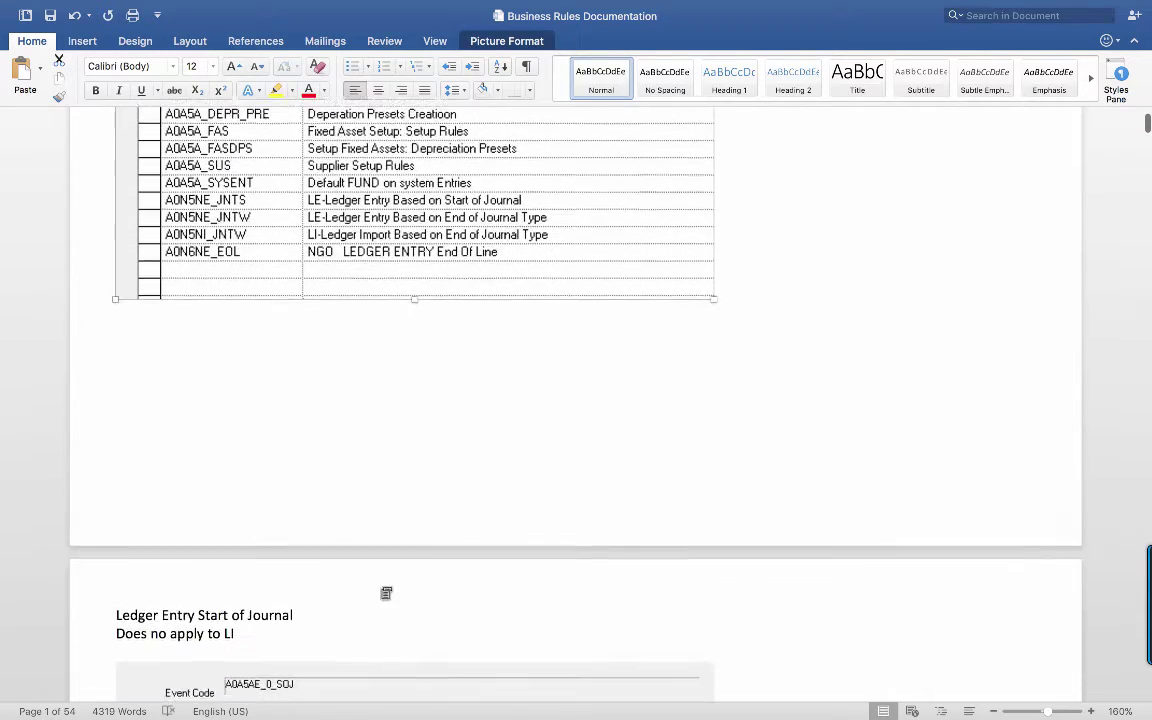
{"action": "scroll", "coordinate": [381, 590], "scroll_direction": "down", "scroll_amount": 1}
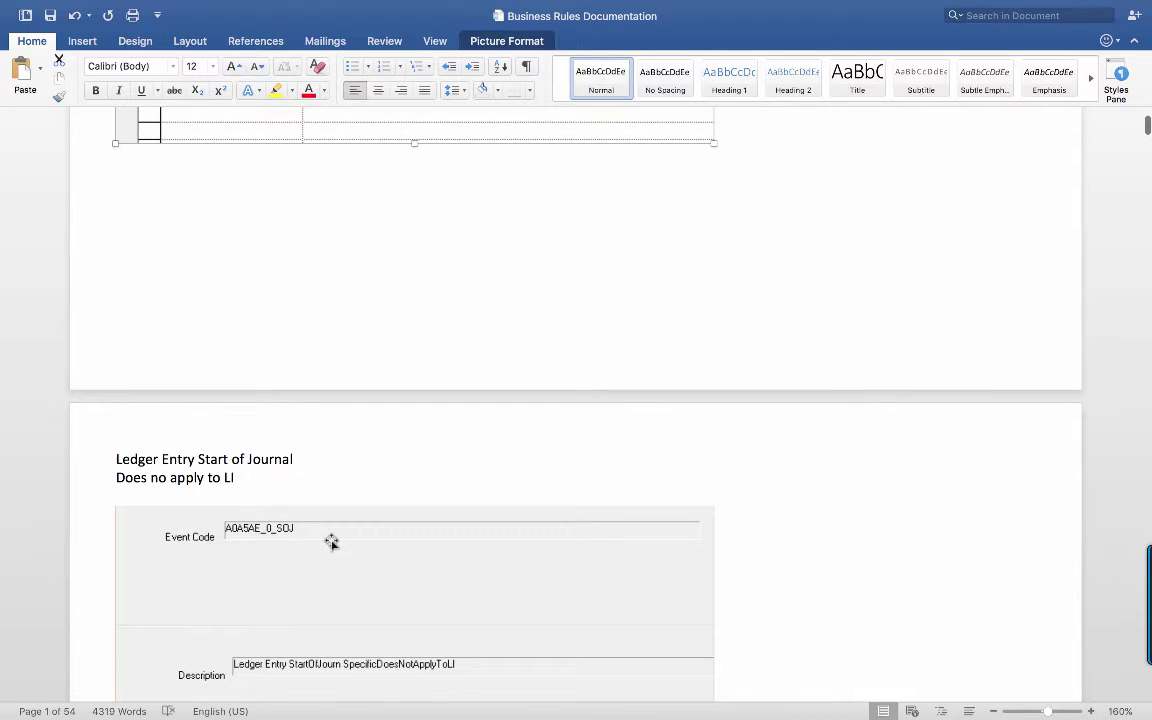
{"action": "scroll", "coordinate": [320, 542], "scroll_direction": "down", "scroll_amount": 2}
{"action": "scroll", "coordinate": [331, 542], "scroll_direction": "down", "scroll_amount": 2}
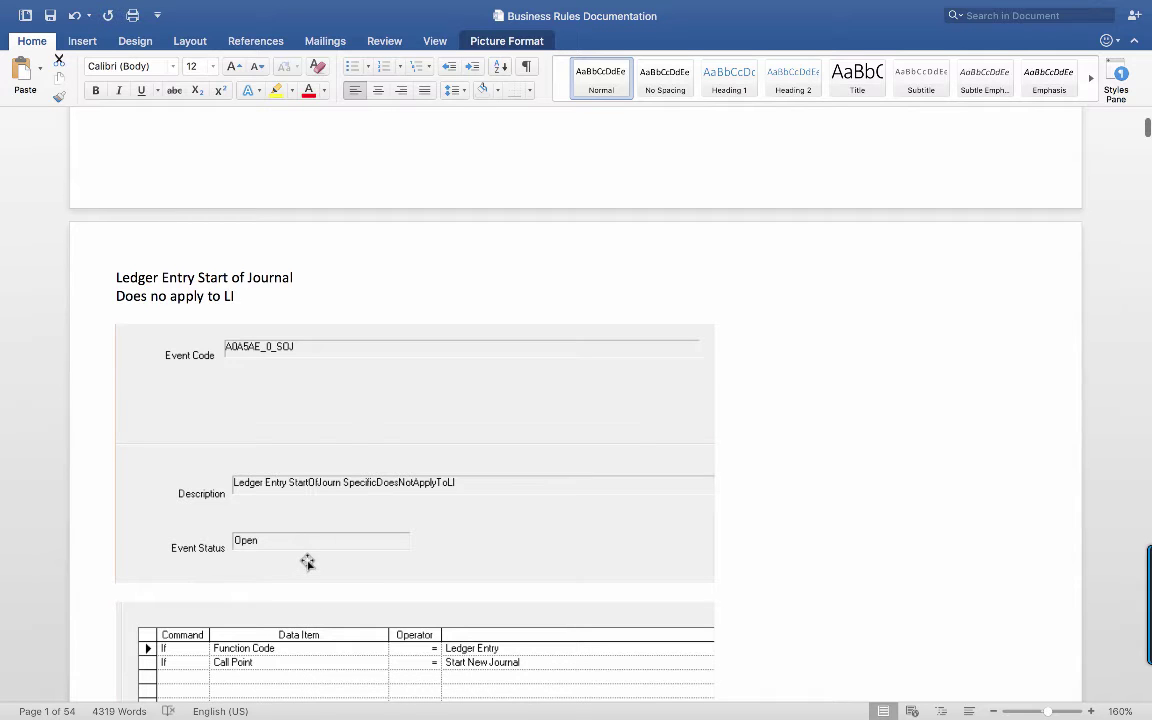
{"action": "scroll", "coordinate": [305, 558], "scroll_direction": "down", "scroll_amount": 2}
{"action": "scroll", "coordinate": [309, 562], "scroll_direction": "down", "scroll_amount": 2}
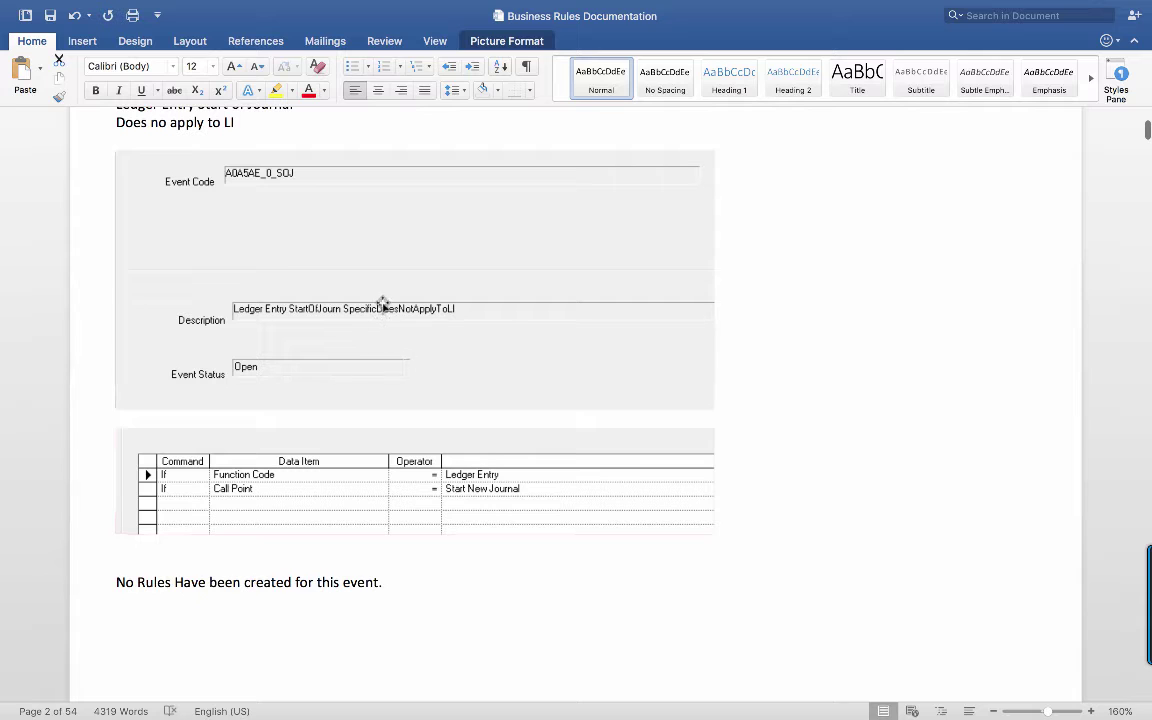
{"action": "scroll", "coordinate": [383, 303], "scroll_direction": "up", "scroll_amount": 2}
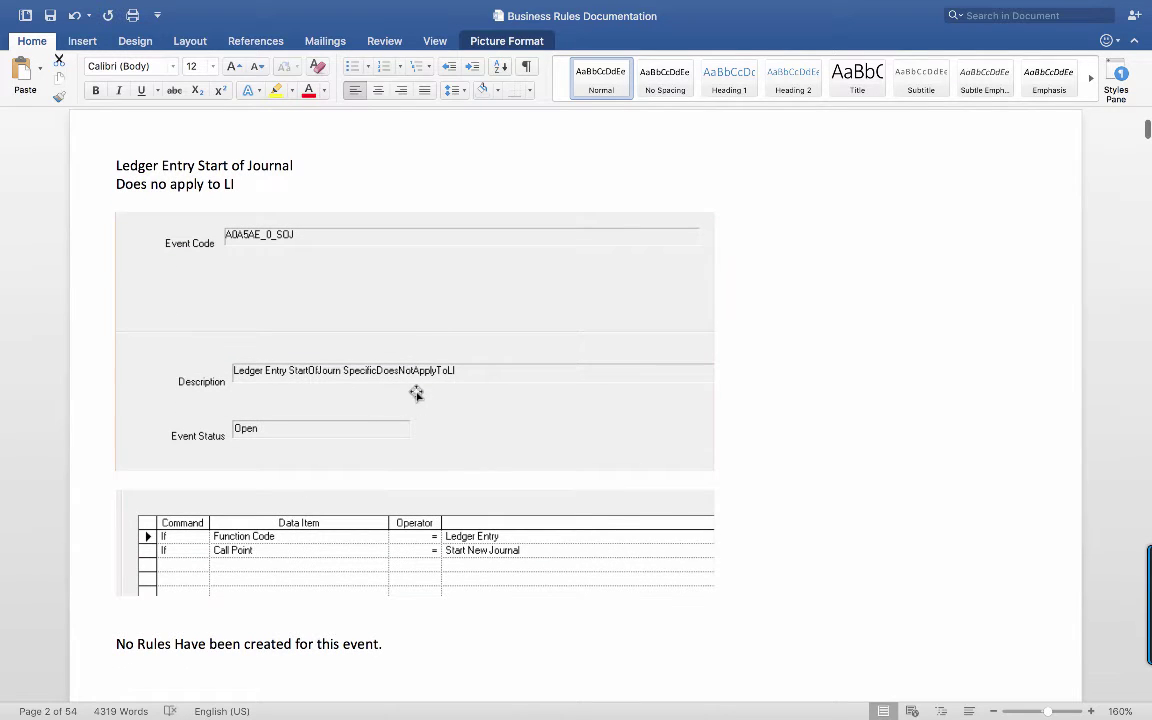
{"action": "scroll", "coordinate": [414, 391], "scroll_direction": "up", "scroll_amount": 4}
{"action": "scroll", "coordinate": [414, 391], "scroll_direction": "up", "scroll_amount": 12}
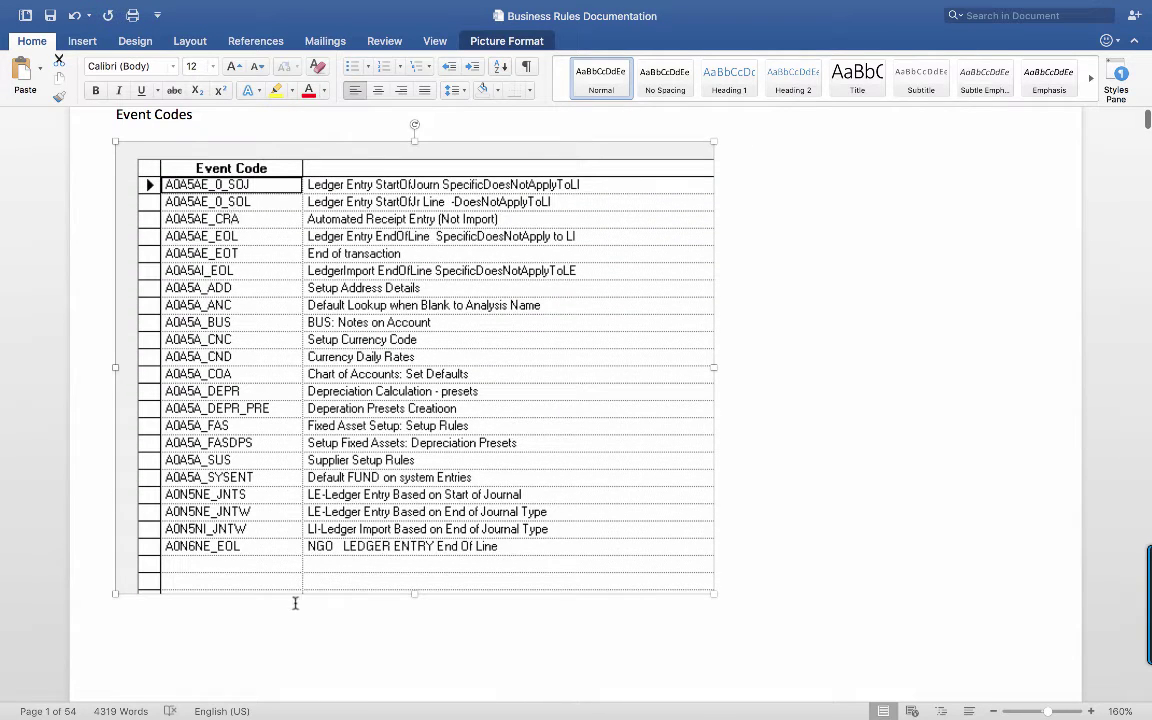
Read the Ledger Entry Start of Line section for event A0A5AE_0_SOL and its rules note, and return to the Event Codes table.
{"action": "scroll", "coordinate": [293, 602], "scroll_direction": "down", "scroll_amount": 12}
{"action": "scroll", "coordinate": [294, 603], "scroll_direction": "down", "scroll_amount": 15}
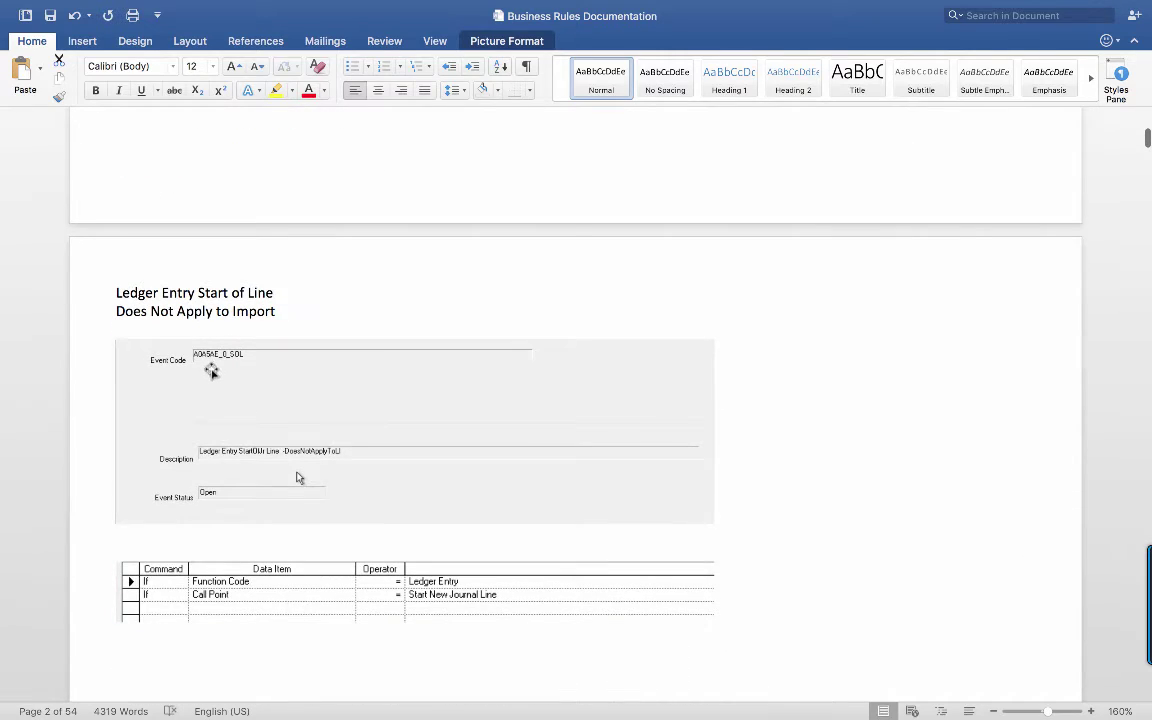
{"action": "scroll", "coordinate": [243, 622], "scroll_direction": "down", "scroll_amount": 2}
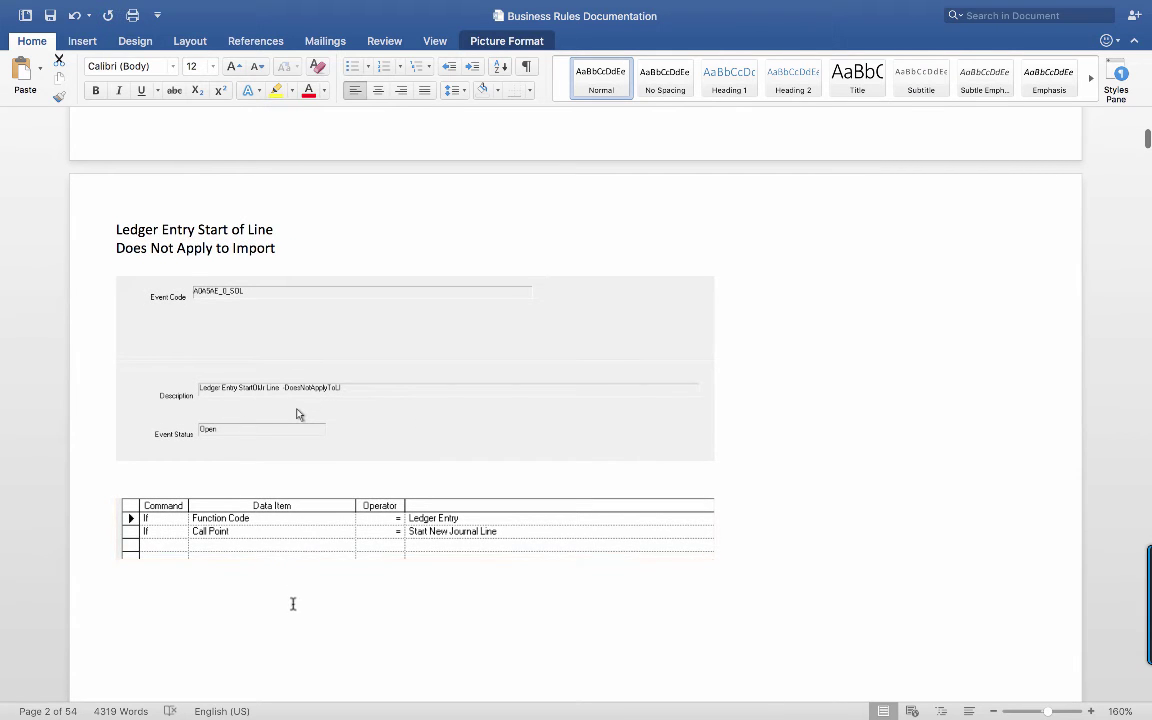
{"action": "scroll", "coordinate": [290, 604], "scroll_direction": "down", "scroll_amount": 7}
{"action": "scroll", "coordinate": [292, 607], "scroll_direction": "down", "scroll_amount": 1}
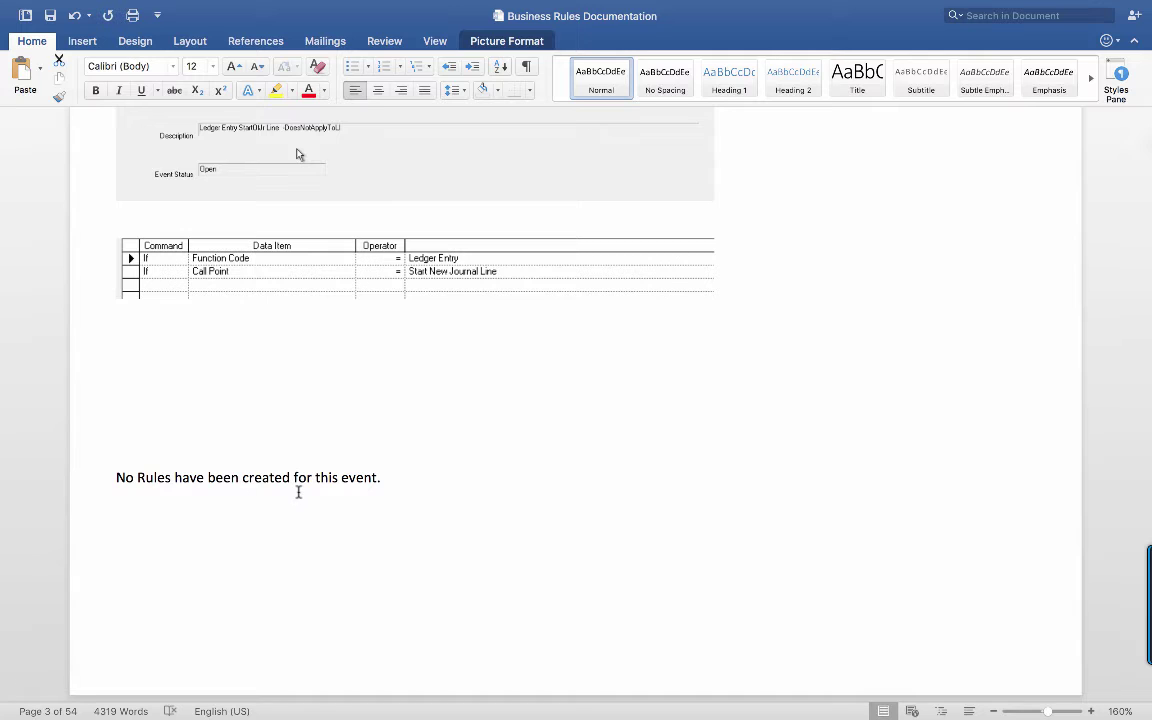
{"action": "scroll", "coordinate": [298, 492], "scroll_direction": "up", "scroll_amount": 6}
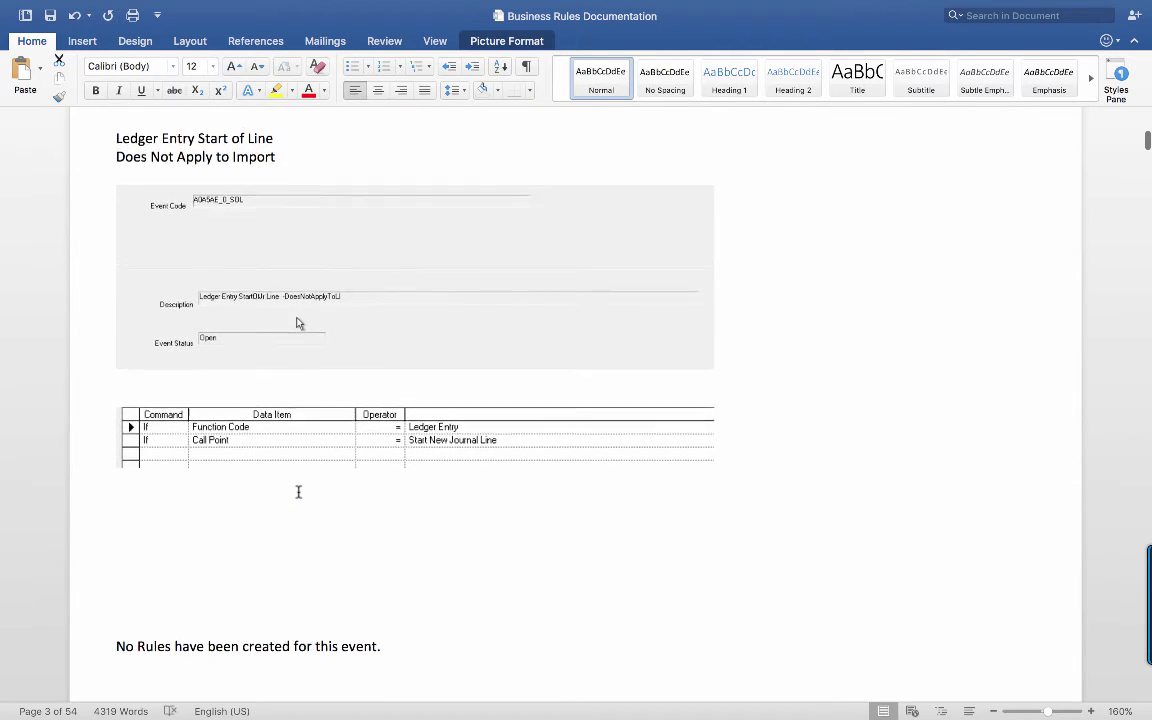
{"action": "scroll", "coordinate": [298, 492], "scroll_direction": "down", "scroll_amount": 5}
{"action": "scroll", "coordinate": [298, 492], "scroll_direction": "up", "scroll_amount": 20}
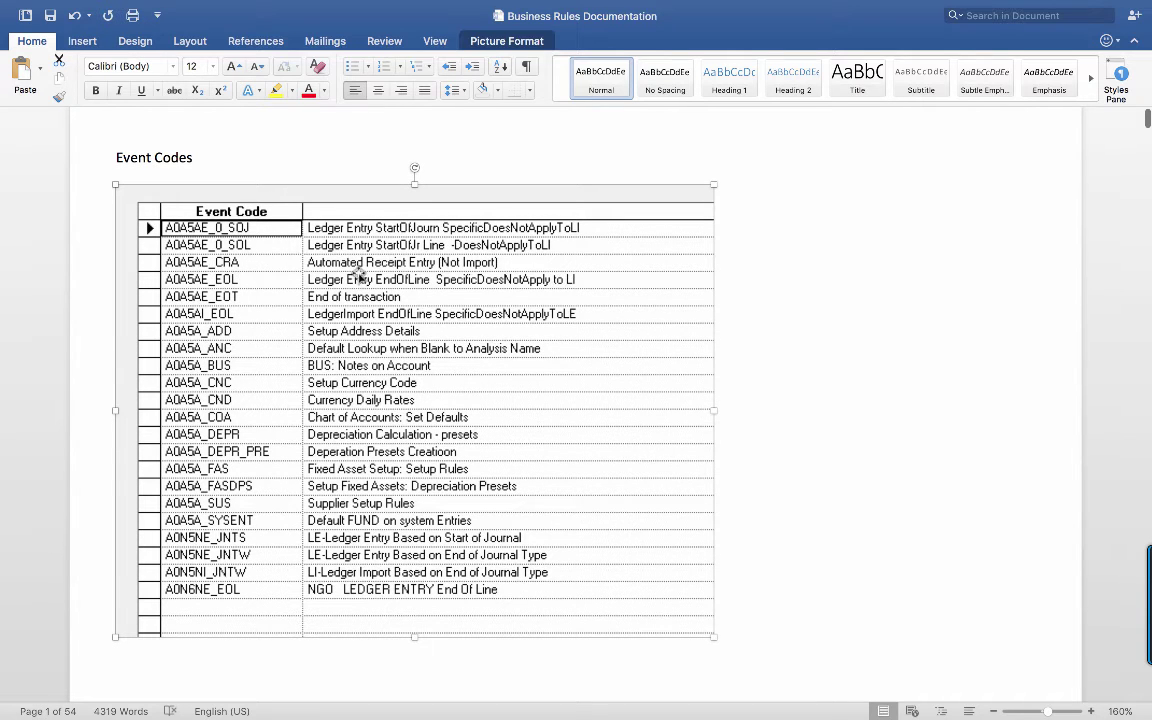
Review the Automated Receipt Entry section for event A0A5AE_CRA, covering its conditions and the rule codes that use it.
{"action": "scroll", "coordinate": [257, 560], "scroll_direction": "down", "scroll_amount": 15}
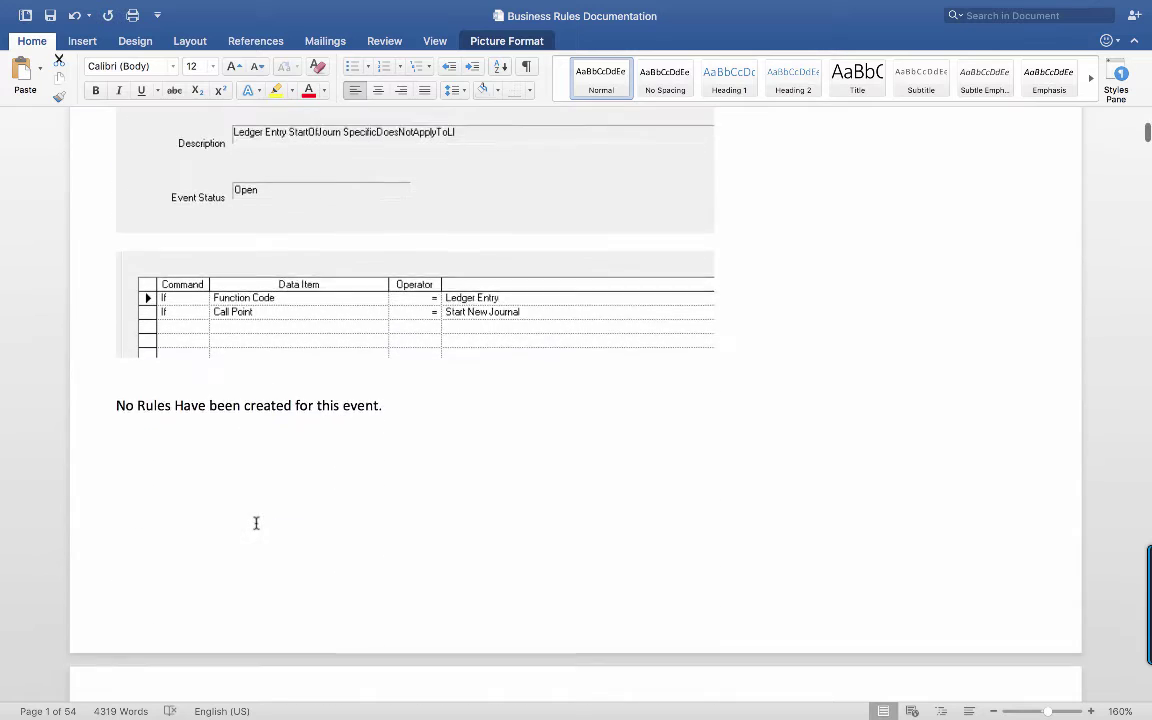
{"action": "scroll", "coordinate": [256, 523], "scroll_direction": "down", "scroll_amount": 20}
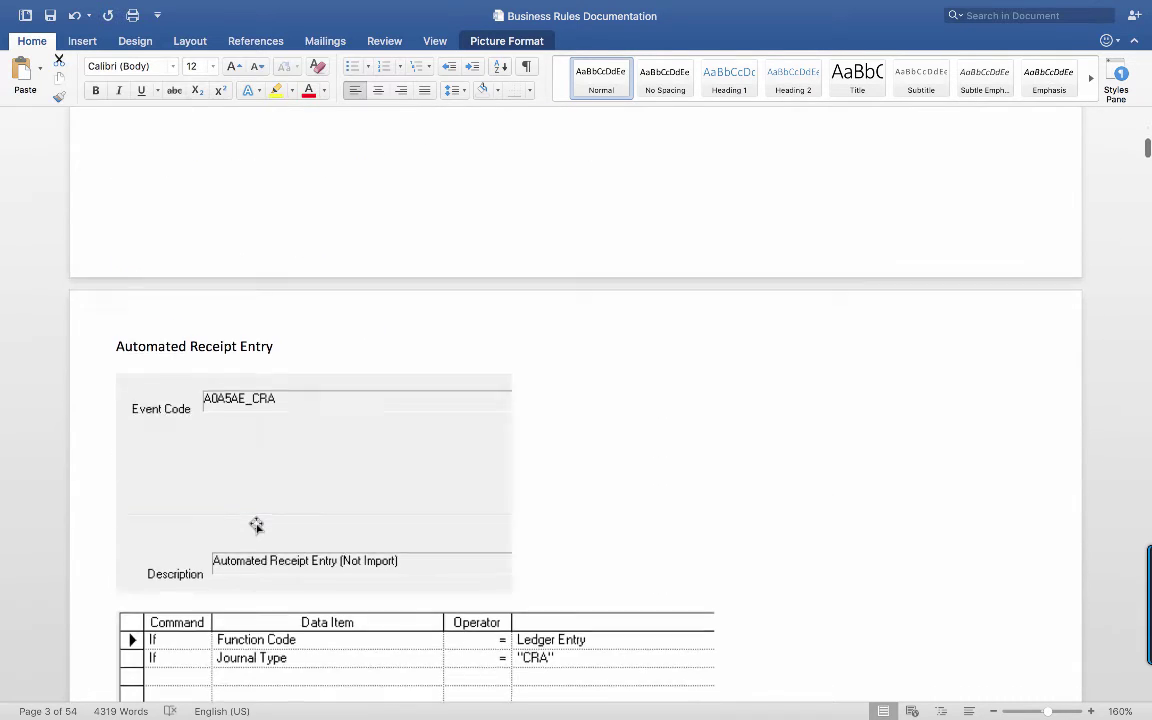
{"action": "scroll", "coordinate": [280, 490], "scroll_direction": "down", "scroll_amount": 1}
{"action": "scroll", "coordinate": [275, 500], "scroll_direction": "down", "scroll_amount": 3}
{"action": "scroll", "coordinate": [255, 600], "scroll_direction": "down", "scroll_amount": 5}
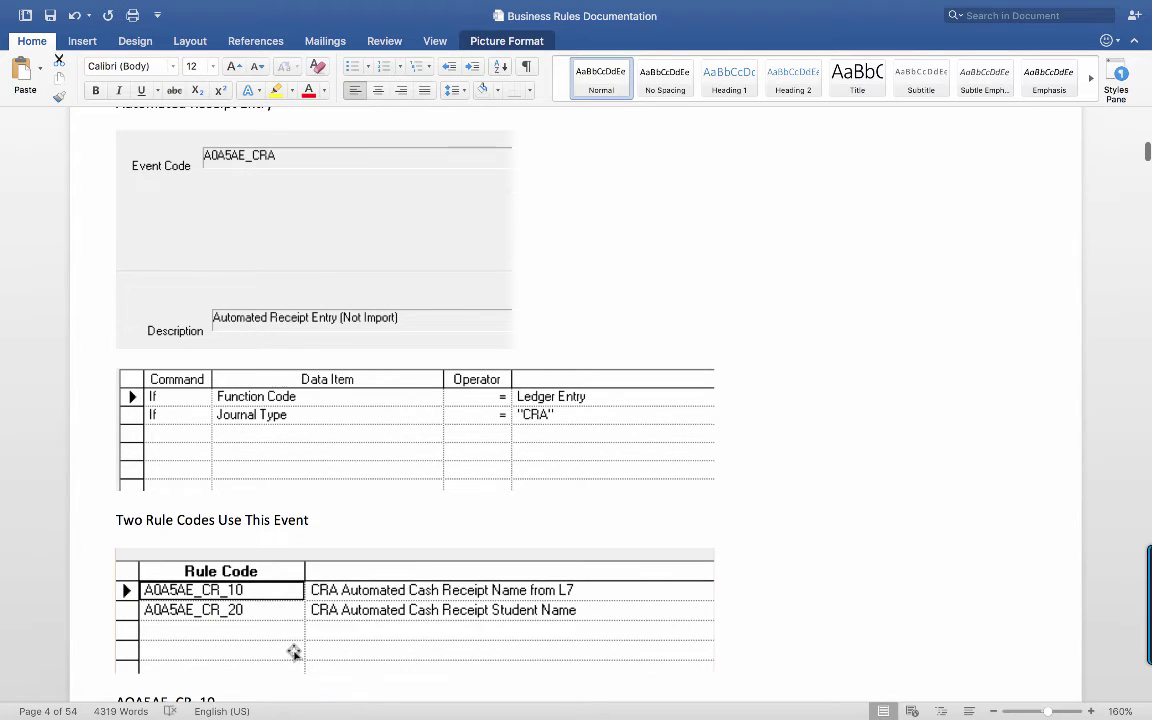
{"action": "scroll", "coordinate": [293, 652], "scroll_direction": "down", "scroll_amount": 2}
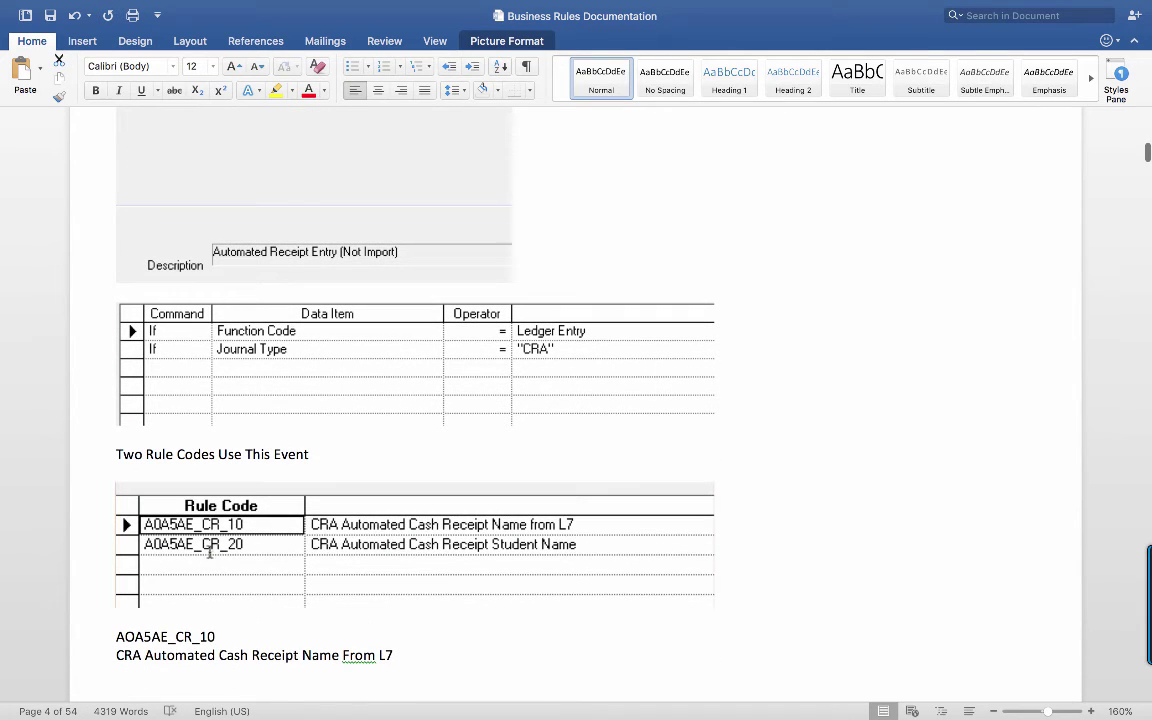
{"action": "scroll", "coordinate": [207, 597], "scroll_direction": "down", "scroll_amount": 5}
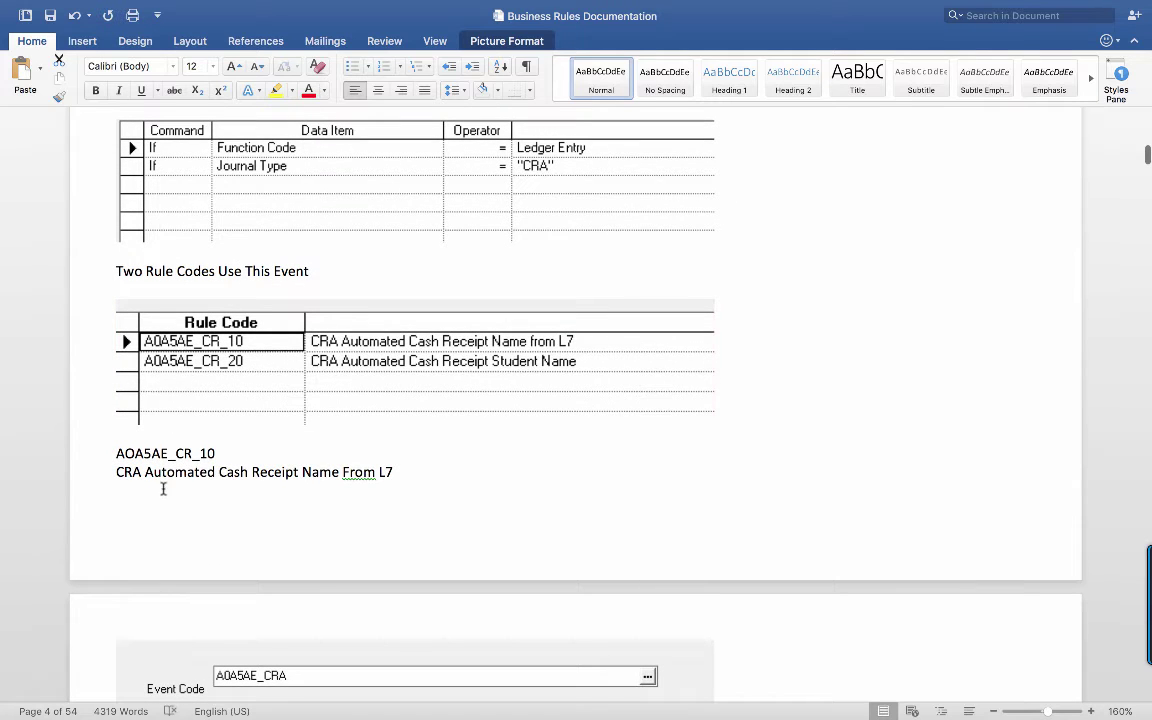
Examine the documented command lines of rule A0A5AE_CR_10 and read the interpretation below them.
{"action": "scroll", "coordinate": [166, 503], "scroll_direction": "down", "scroll_amount": 4}
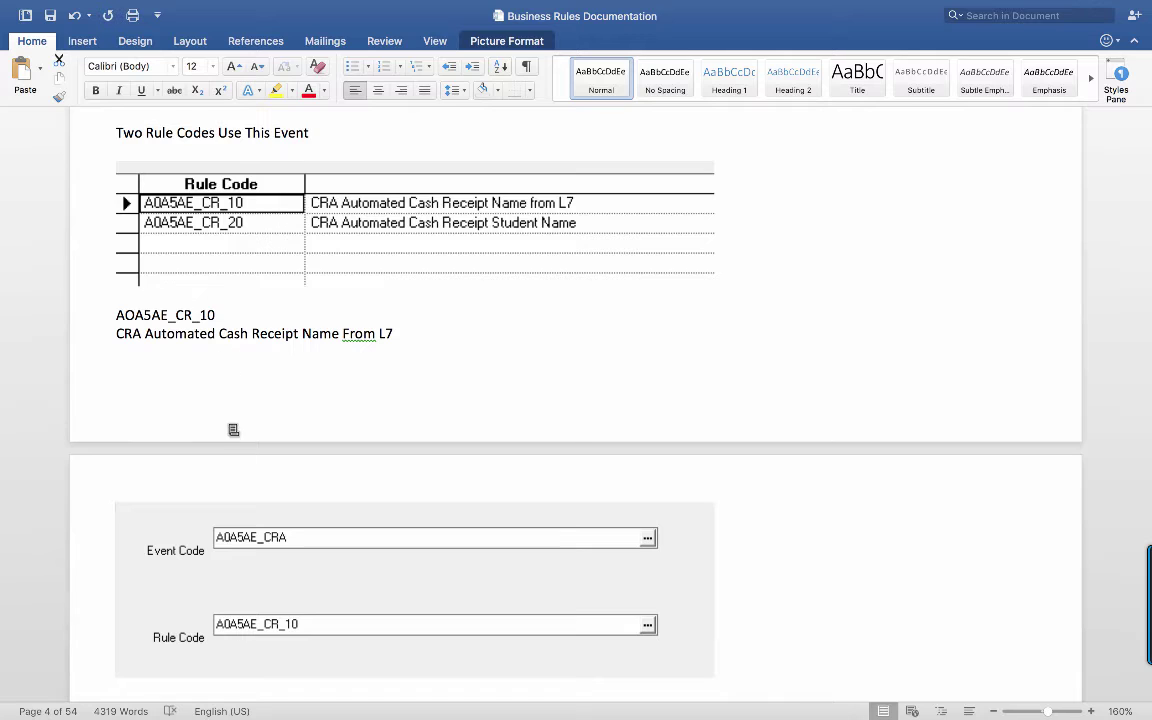
{"action": "scroll", "coordinate": [348, 651], "scroll_direction": "down", "scroll_amount": 4}
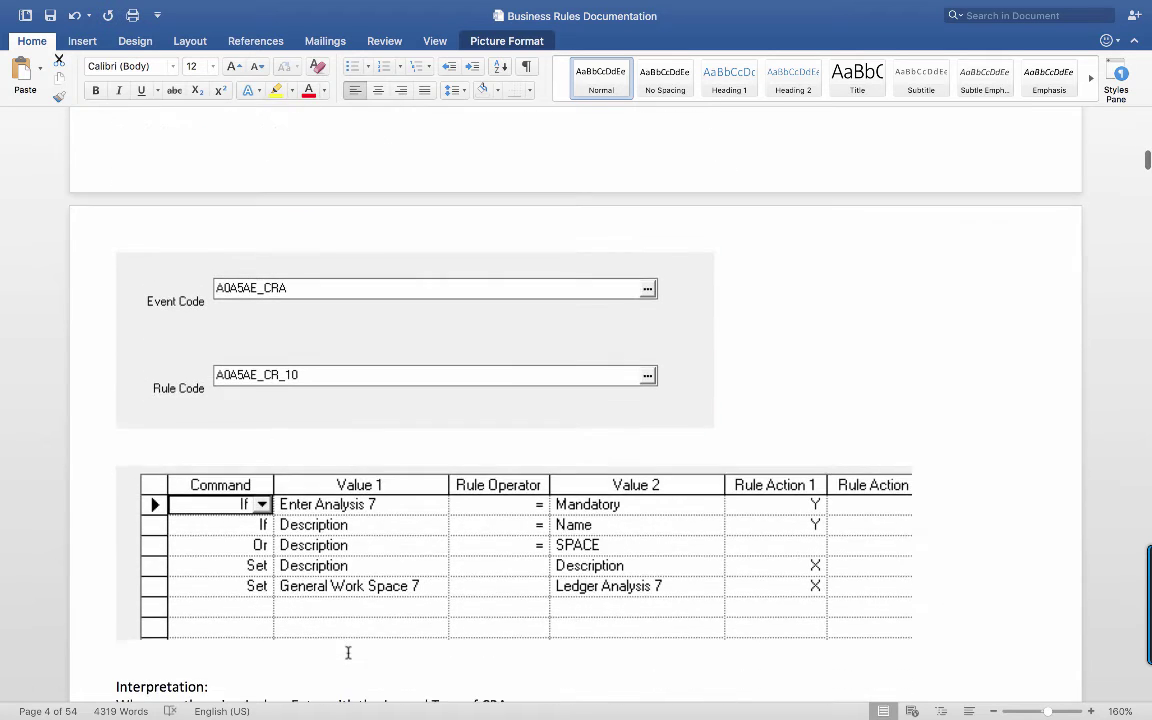
{"action": "scroll", "coordinate": [387, 620], "scroll_direction": "down", "scroll_amount": 5}
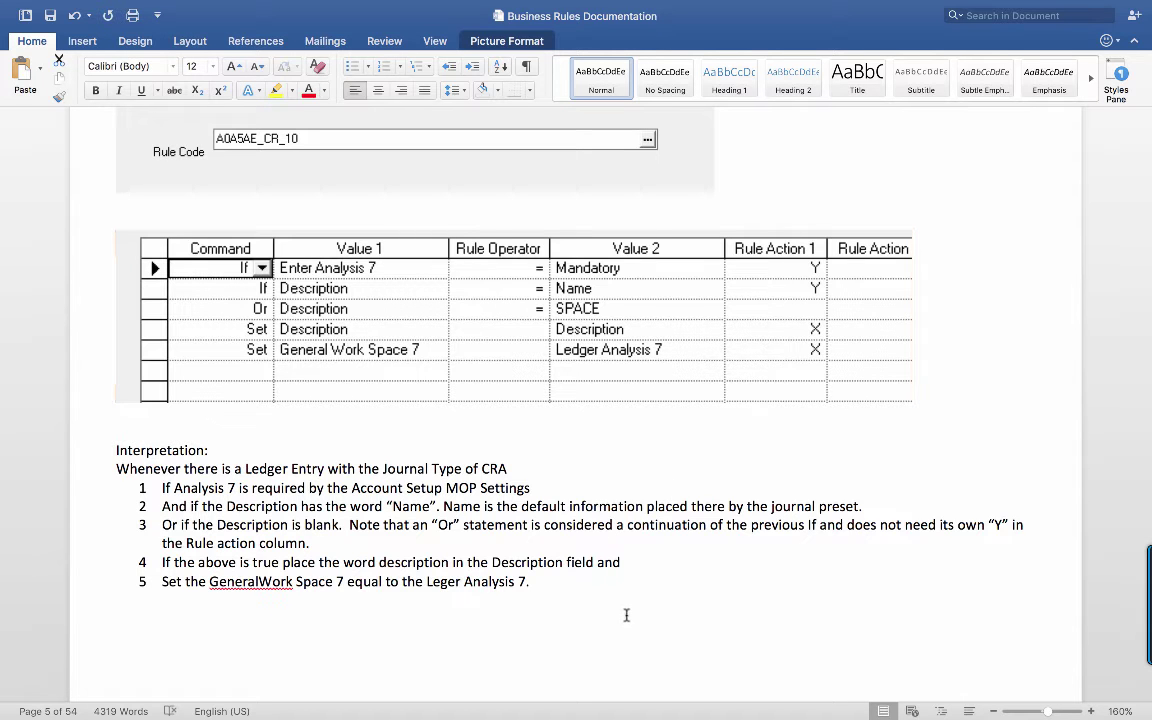
{"action": "scroll", "coordinate": [625, 614], "scroll_direction": "down", "scroll_amount": 3}
Recheck the automated receipt rule code list and review the commands and interpretation of rule A0A5AE_CR_20.
{"action": "scroll", "coordinate": [625, 650], "scroll_direction": "up", "scroll_amount": 7}
{"action": "scroll", "coordinate": [625, 614], "scroll_direction": "up", "scroll_amount": 5}
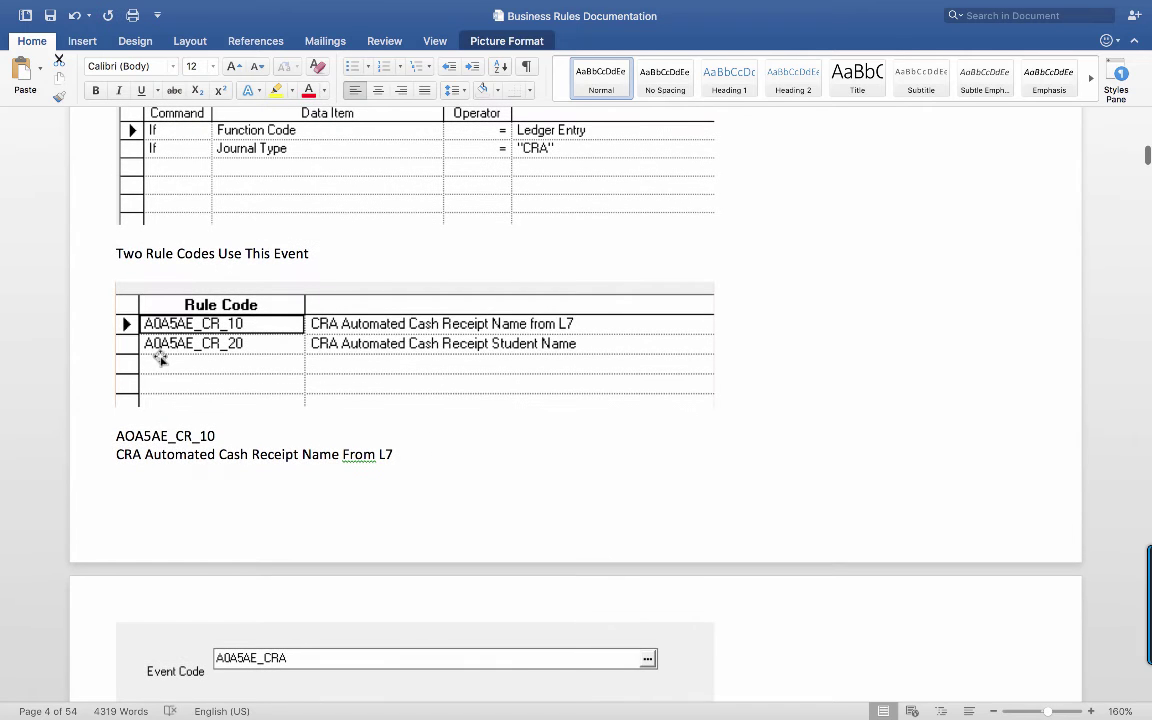
{"action": "scroll", "coordinate": [505, 497], "scroll_direction": "down", "scroll_amount": 15}
{"action": "scroll", "coordinate": [489, 527], "scroll_direction": "down", "scroll_amount": 3}
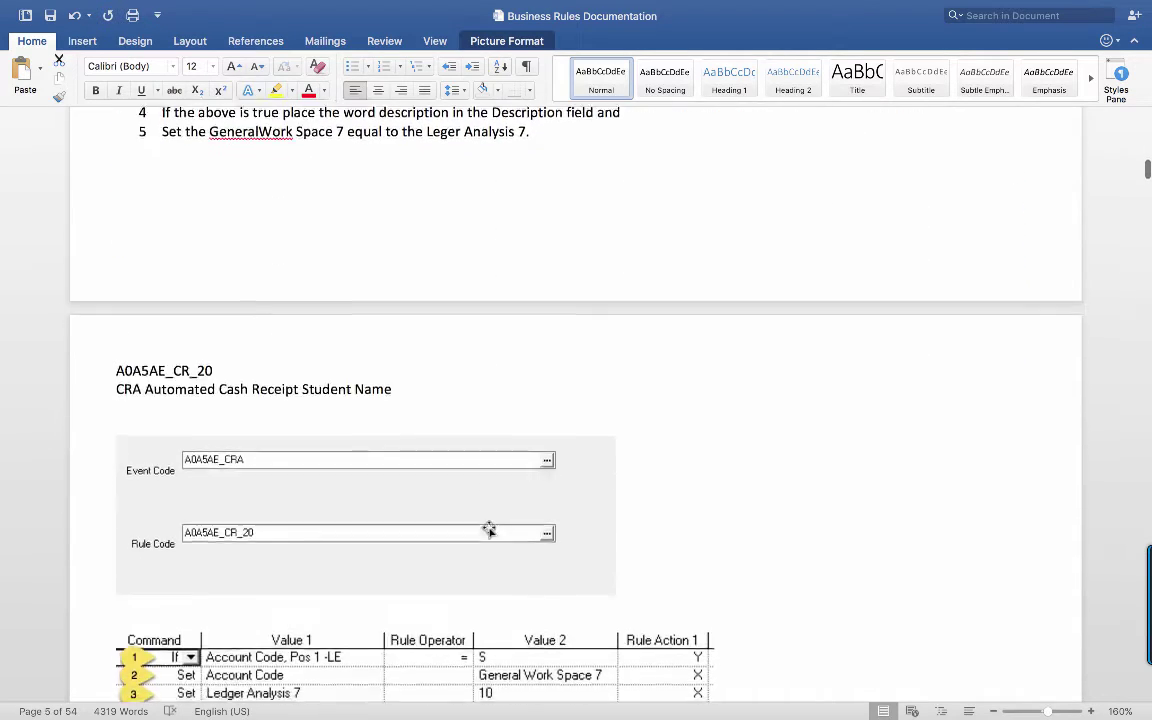
{"action": "scroll", "coordinate": [315, 601], "scroll_direction": "down", "scroll_amount": 6}
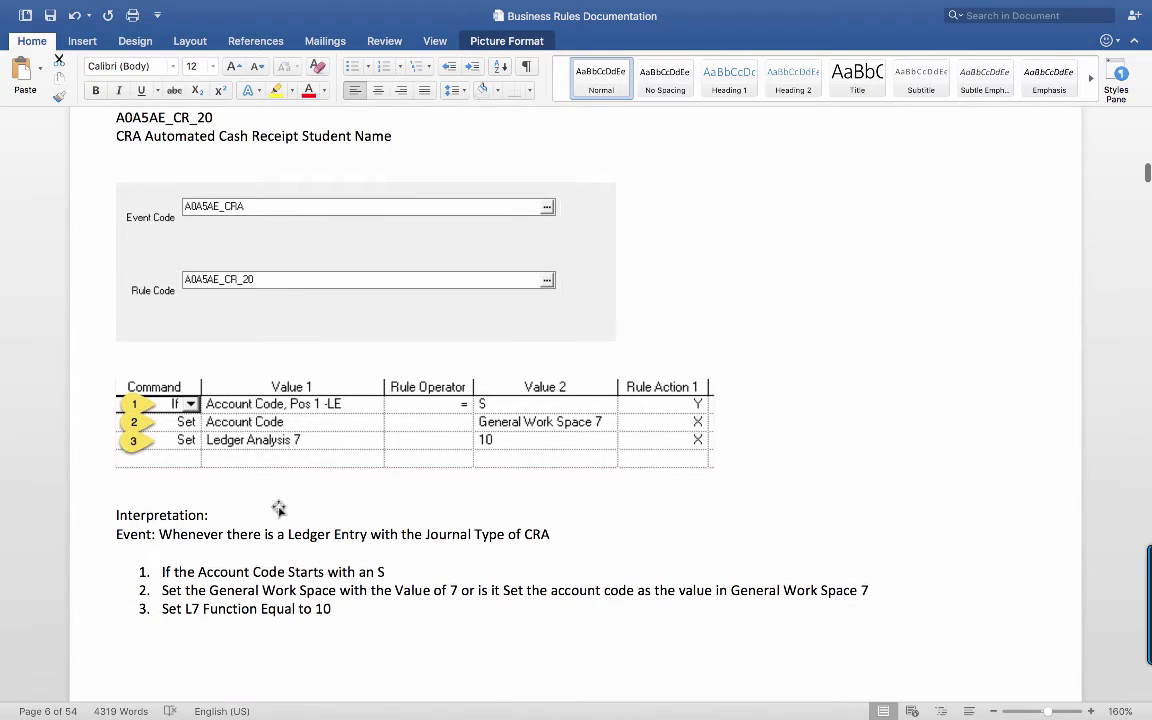
Look at the Ledger Entry End of Line section for event A0A5AE_EOL and its function code and call point conditions.
{"action": "scroll", "coordinate": [249, 520], "scroll_direction": "down", "scroll_amount": 10}
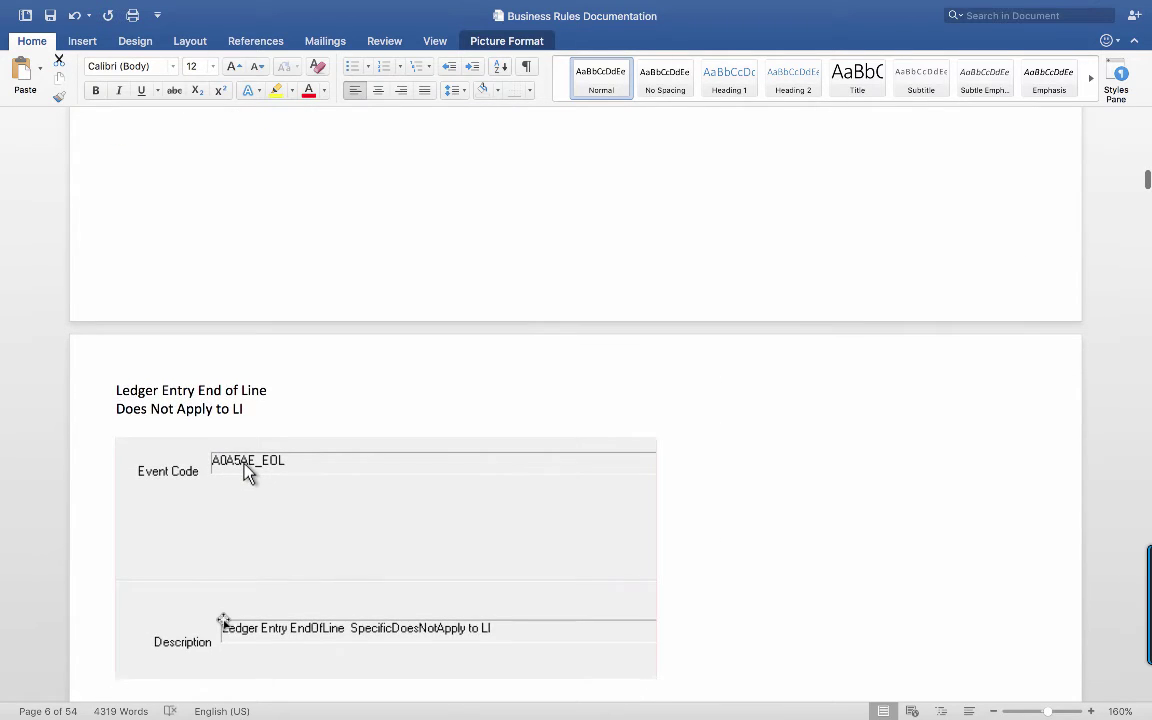
{"action": "scroll", "coordinate": [222, 618], "scroll_direction": "down", "scroll_amount": 3}
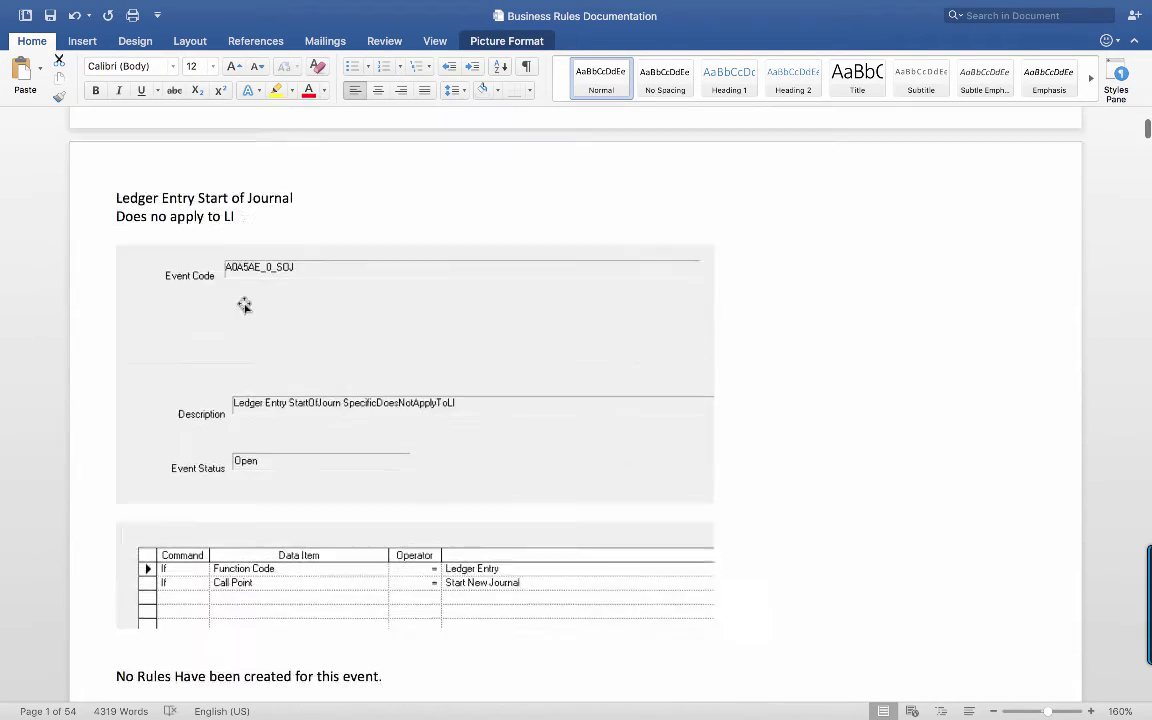
{"action": "scroll", "coordinate": [244, 305], "scroll_direction": "down", "scroll_amount": 20}
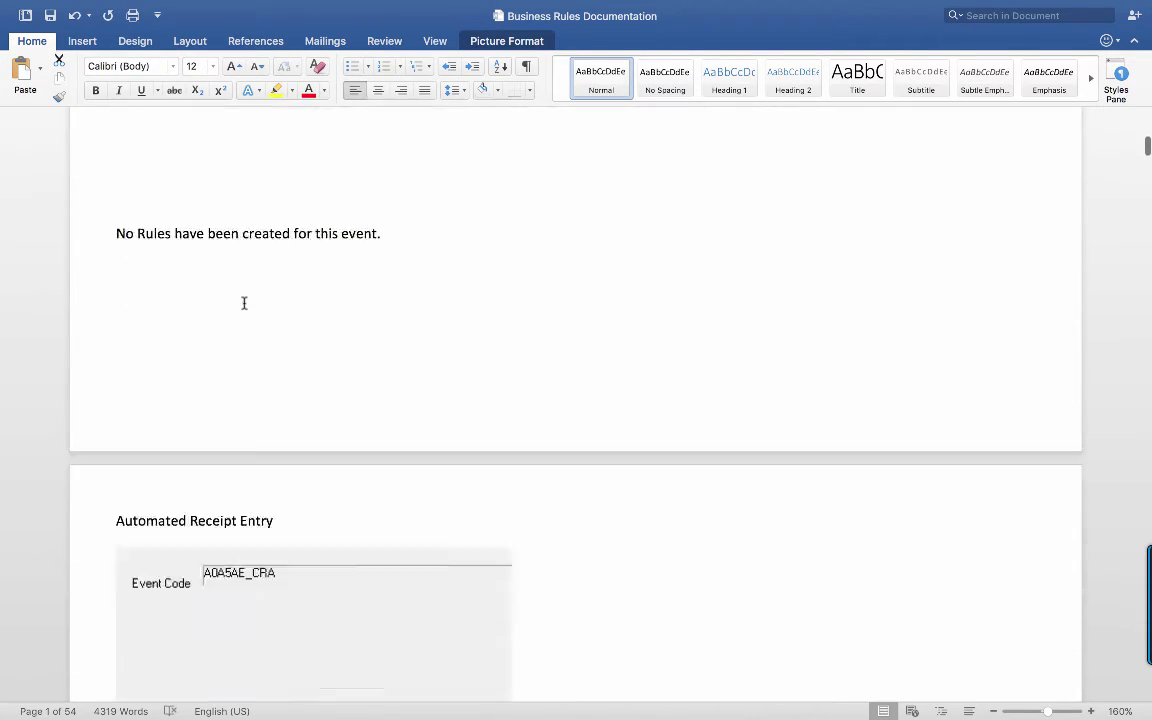
{"action": "scroll", "coordinate": [244, 305], "scroll_direction": "down", "scroll_amount": 10}
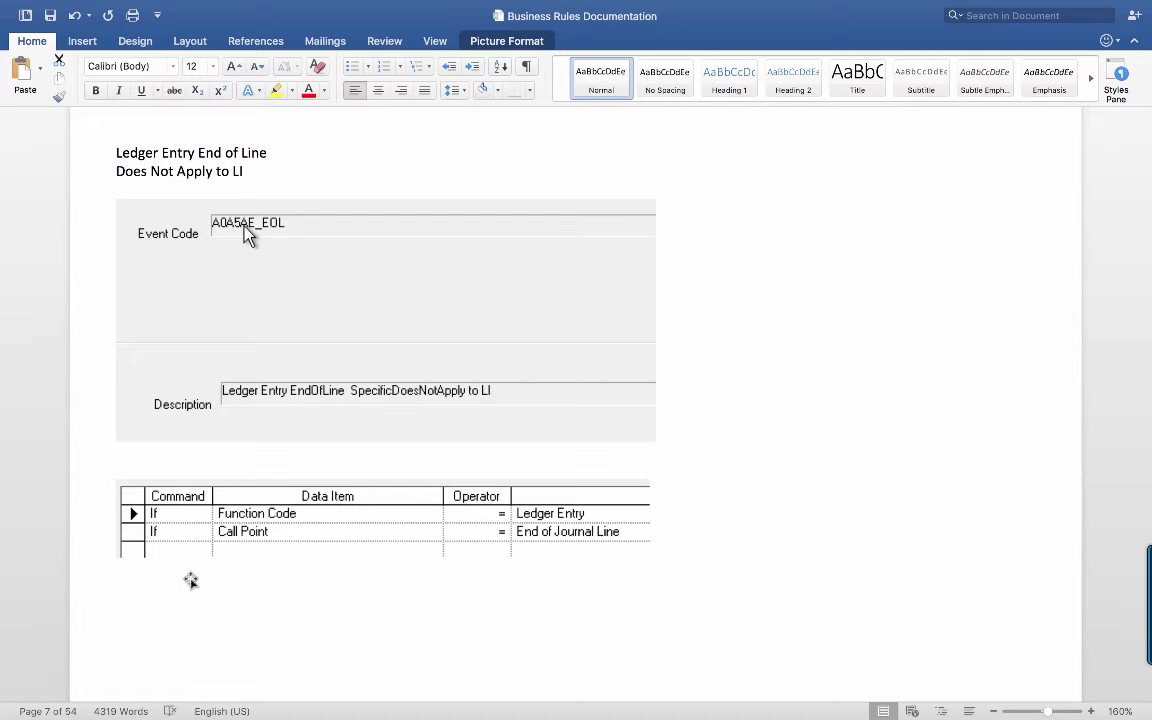
{"action": "scroll", "coordinate": [308, 634], "scroll_direction": "down", "scroll_amount": 1}
Look through the table of rule codes that use the A0A5AE_EOL event.
{"action": "scroll", "coordinate": [308, 634], "scroll_direction": "down", "scroll_amount": 10}
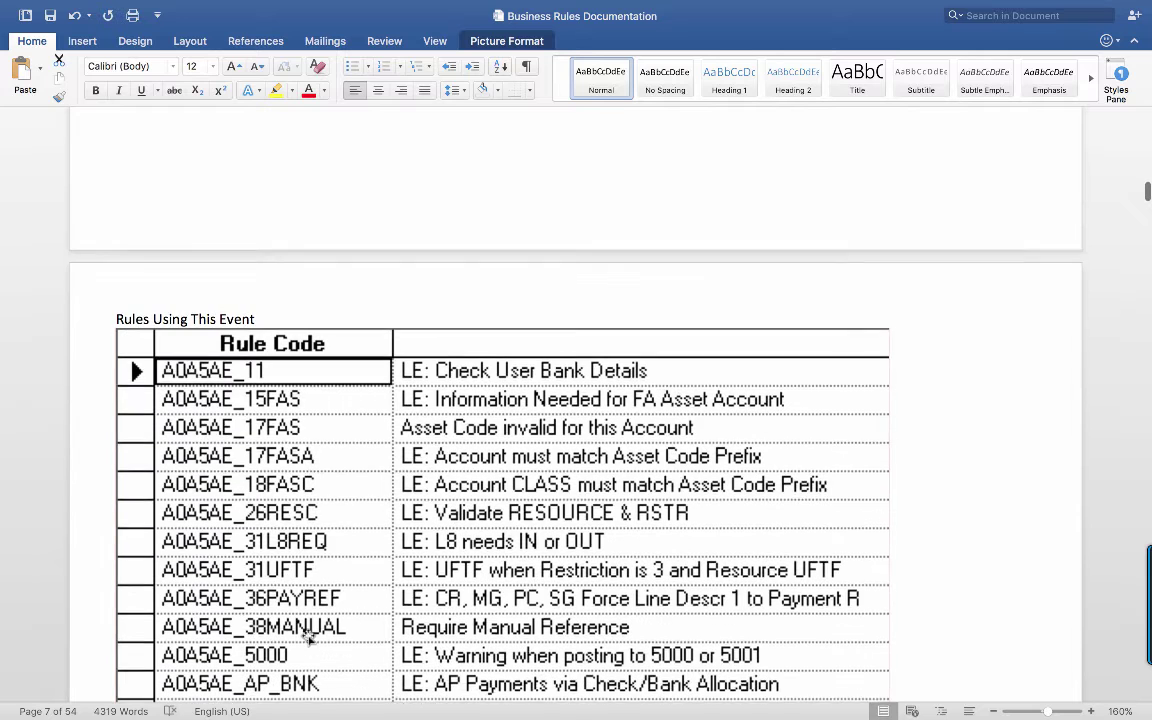
{"action": "scroll", "coordinate": [308, 634], "scroll_direction": "up", "scroll_amount": 1}
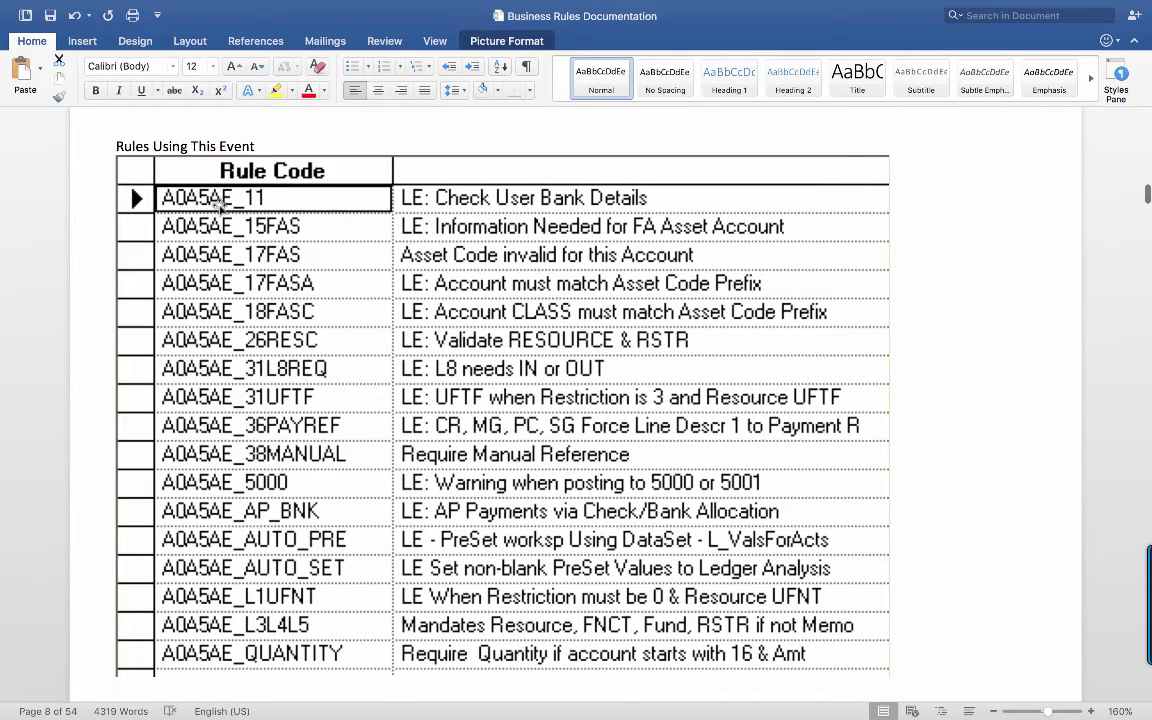
{"action": "scroll", "coordinate": [330, 592], "scroll_direction": "down", "scroll_amount": 1}
Review rule A0A5AE_11, Check User Bank Details, with its numbered command lines and the explanation of Rule Action 1.
{"action": "scroll", "coordinate": [330, 592], "scroll_direction": "down", "scroll_amount": 10}
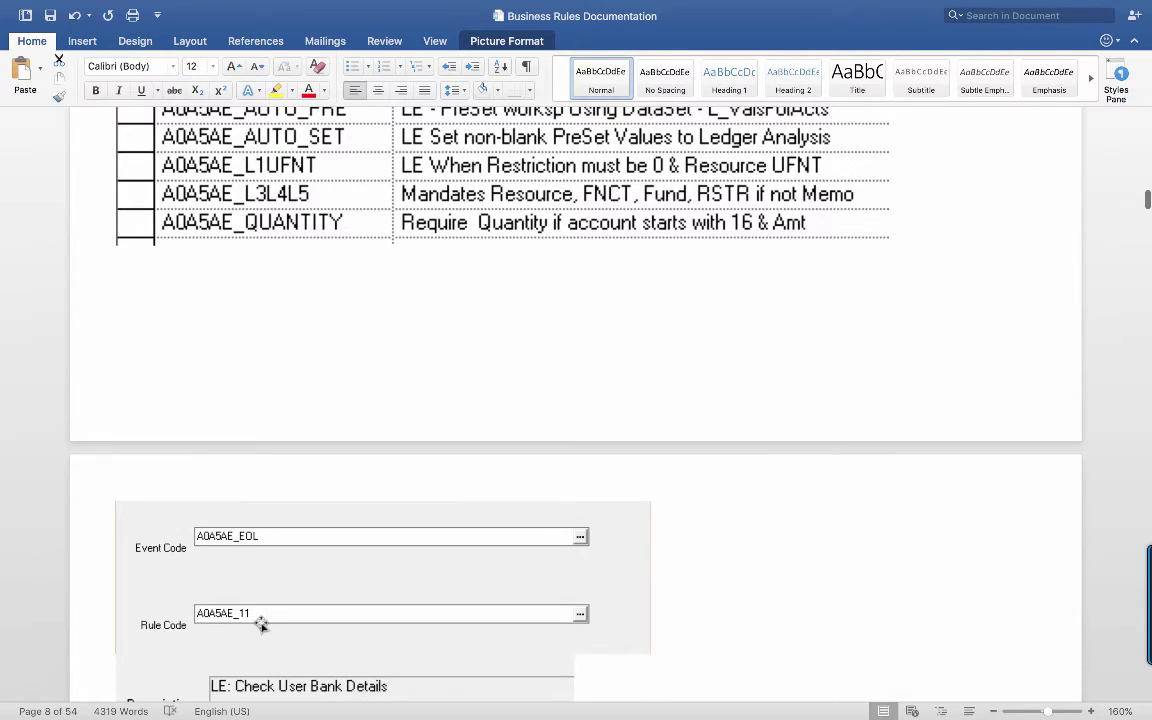
{"action": "scroll", "coordinate": [270, 624], "scroll_direction": "down", "scroll_amount": 6}
{"action": "scroll", "coordinate": [272, 627], "scroll_direction": "down", "scroll_amount": 4}
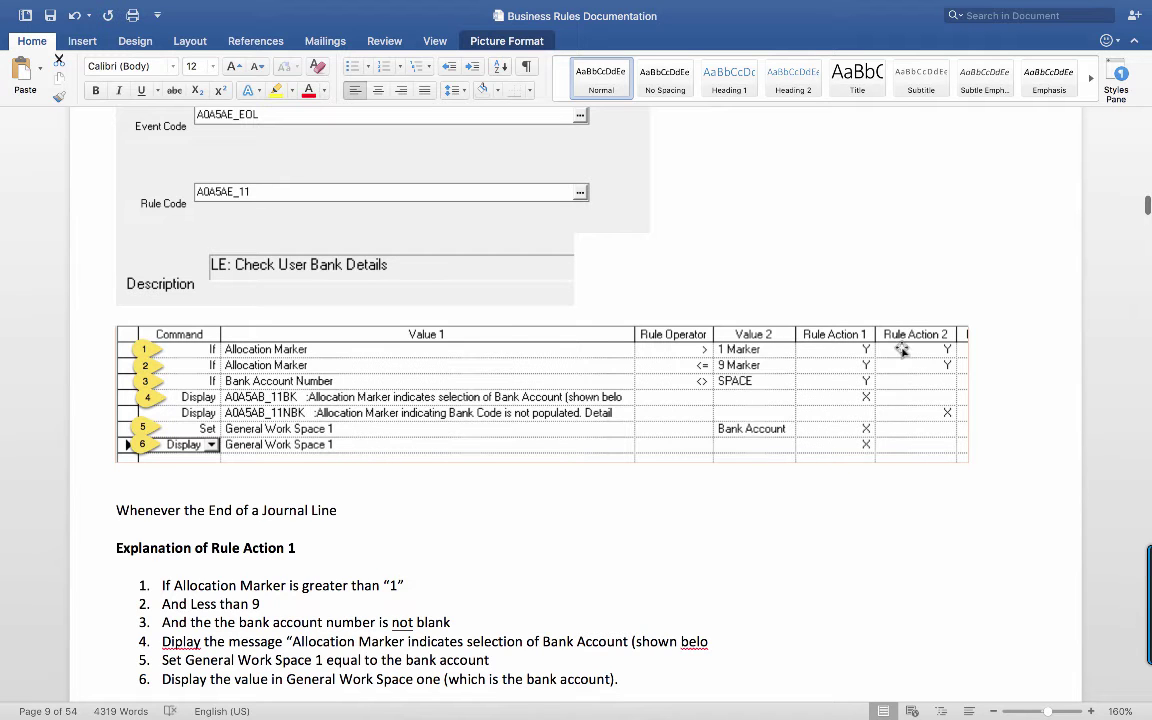
Read the explanation of Rule Action 2 for rule A0A5AE_11, Check User Bank Details.
{"action": "scroll", "coordinate": [391, 545], "scroll_direction": "down", "scroll_amount": 5}
{"action": "scroll", "coordinate": [398, 551], "scroll_direction": "down", "scroll_amount": 4}
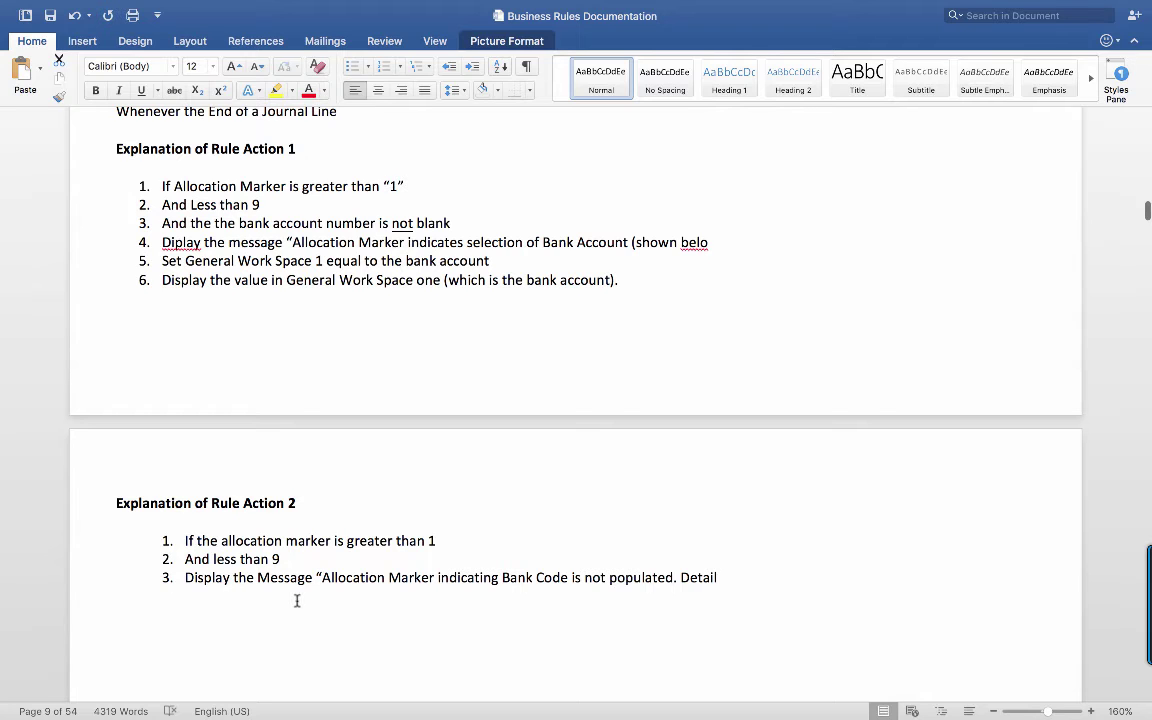
{"action": "scroll", "coordinate": [296, 601], "scroll_direction": "down", "scroll_amount": 9}
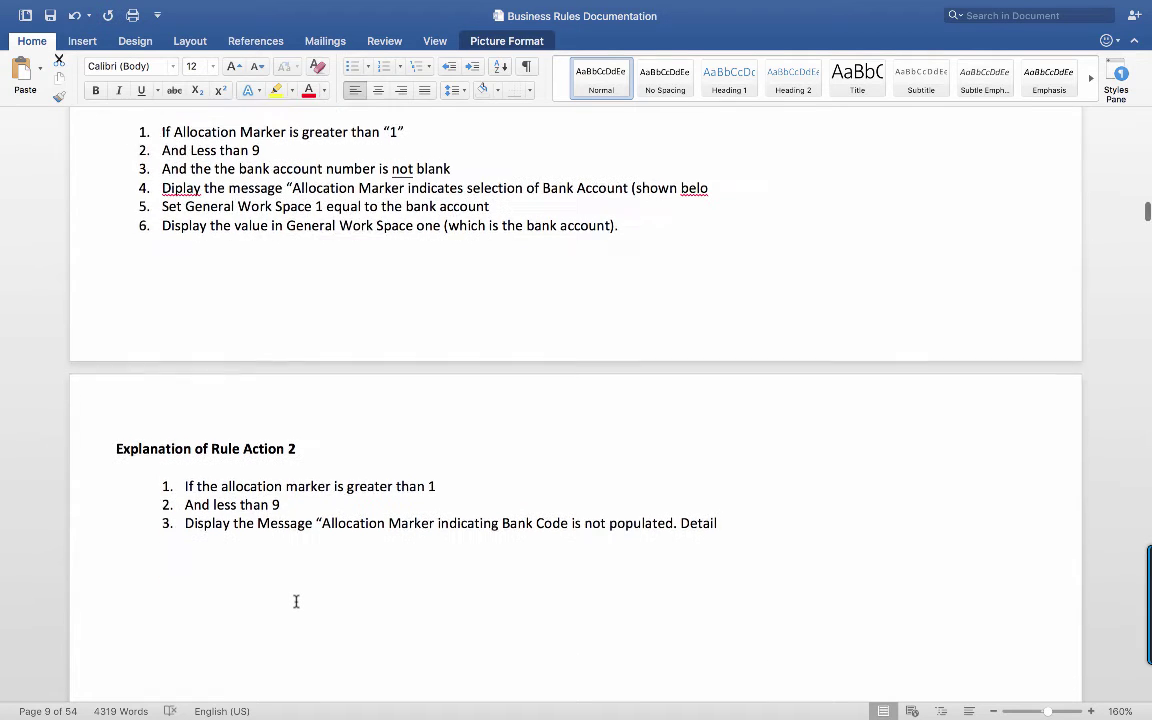
Review the command table of rule A0A5AE_15FAS, Information Needed for FA Asset Account.
{"action": "scroll", "coordinate": [296, 601], "scroll_direction": "down", "scroll_amount": 10}
{"action": "scroll", "coordinate": [296, 601], "scroll_direction": "down", "scroll_amount": 6}
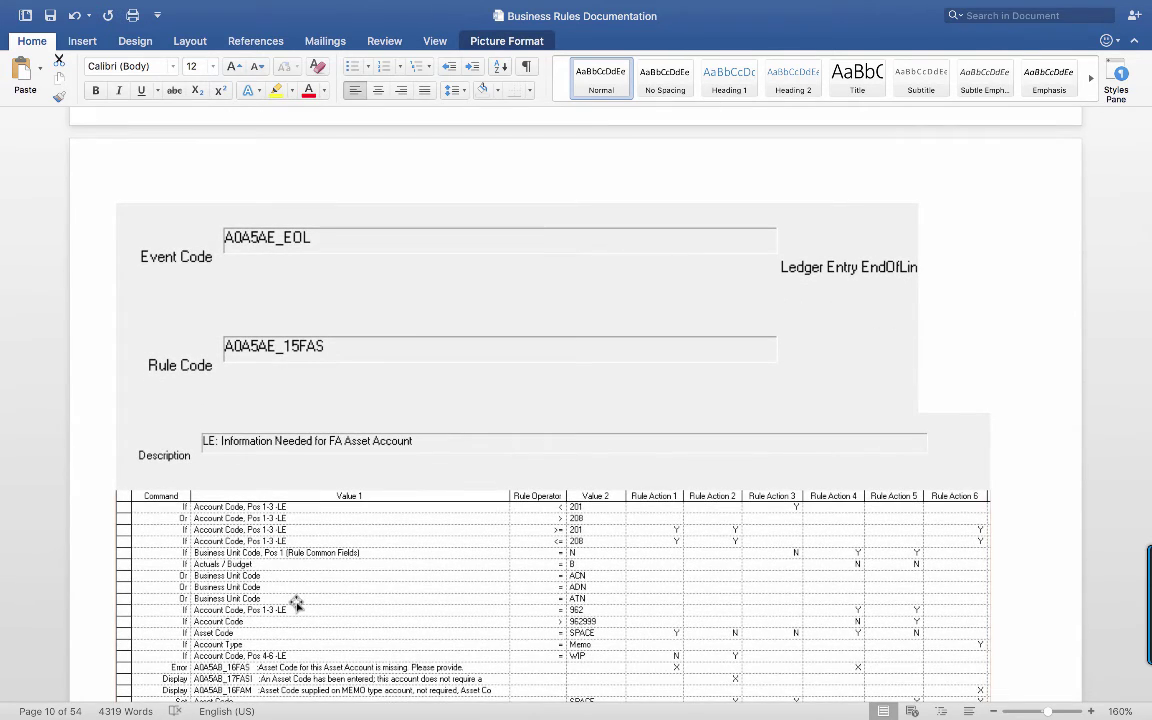
{"action": "scroll", "coordinate": [296, 601], "scroll_direction": "down", "scroll_amount": 2}
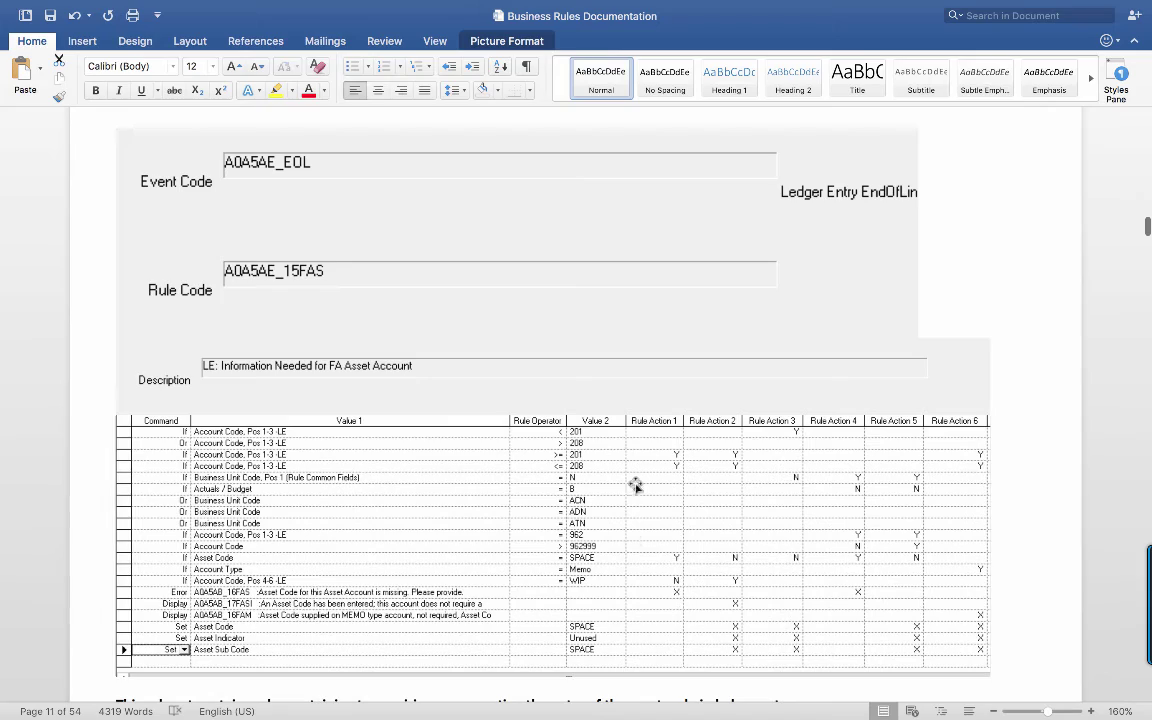
{"action": "scroll", "coordinate": [377, 600], "scroll_direction": "down", "scroll_amount": 3}
Read the explanations of Rule Actions 1 to 3 for rule A0A5AE_15FAS.
{"action": "scroll", "coordinate": [377, 618], "scroll_direction": "down", "scroll_amount": 12}
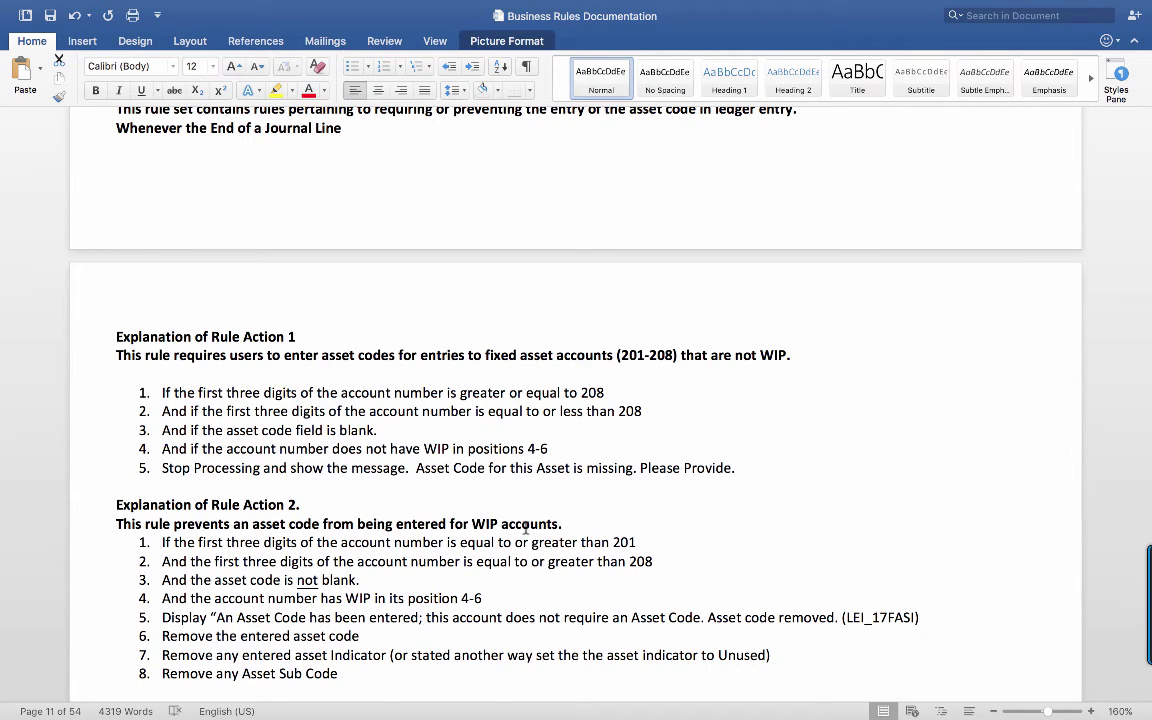
{"action": "scroll", "coordinate": [398, 552], "scroll_direction": "down", "scroll_amount": 5}
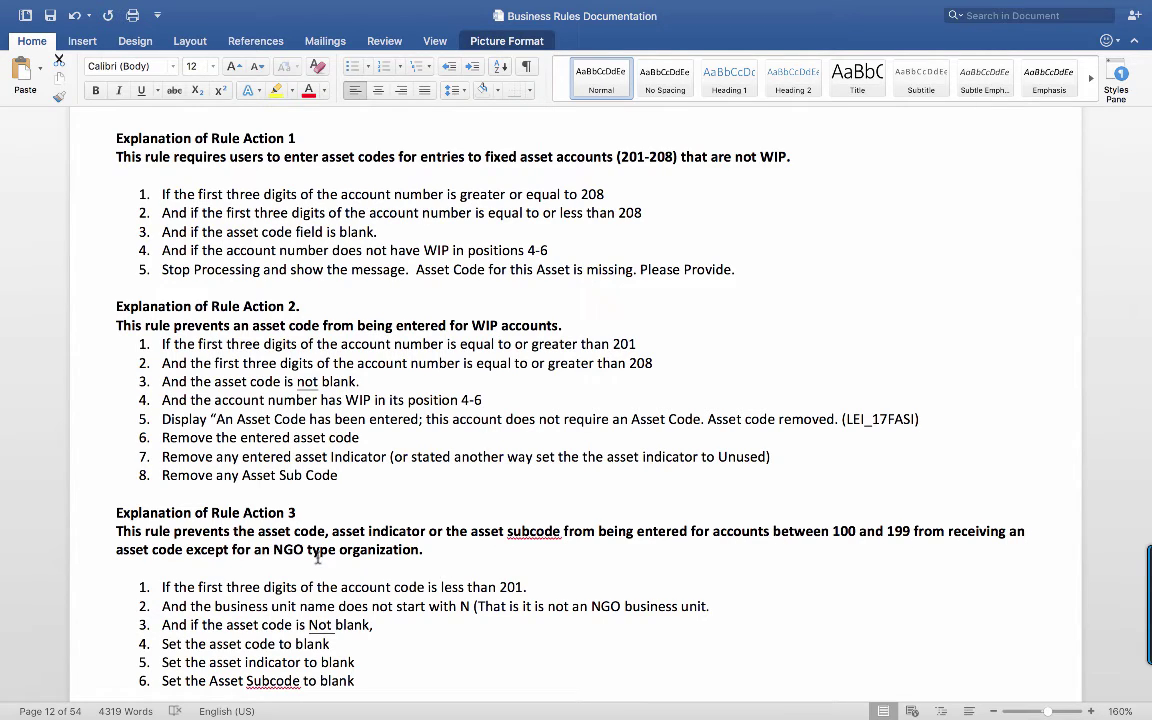
{"action": "scroll", "coordinate": [314, 558], "scroll_direction": "down", "scroll_amount": 5}
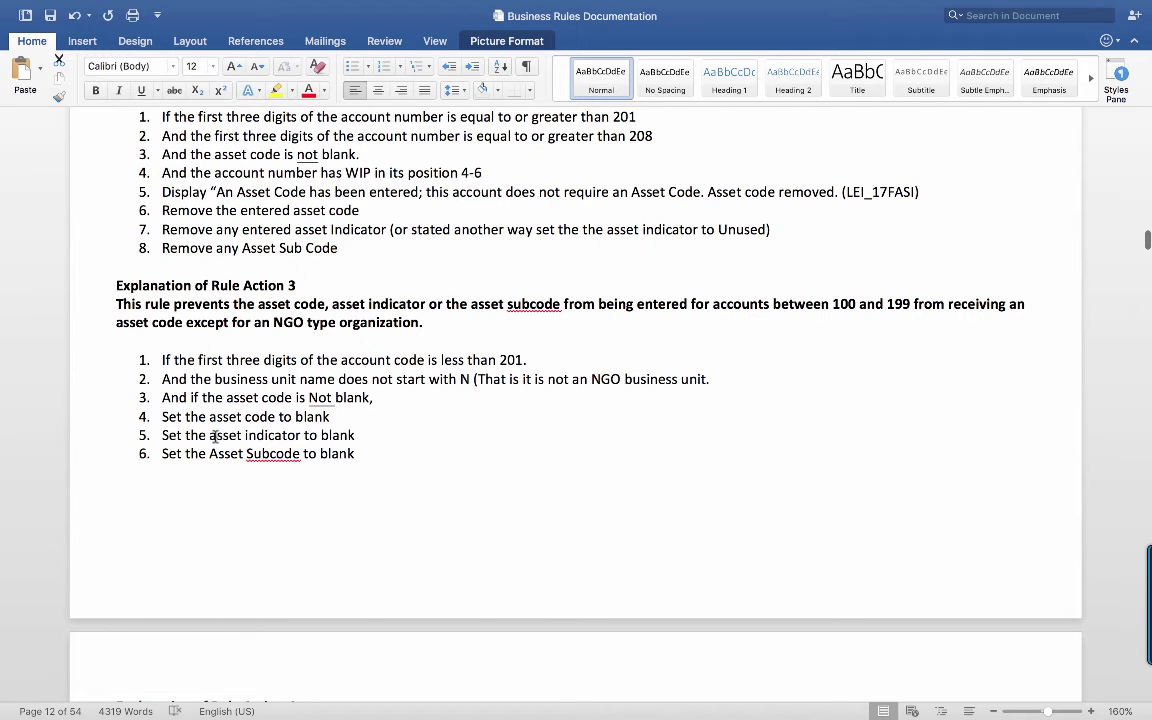
Read the explanations of Rule Actions 4 to 6 for rule A0A5AE_15FAS, including the highlighted note on Rule Action 5.
{"action": "scroll", "coordinate": [213, 436], "scroll_direction": "down", "scroll_amount": 6}
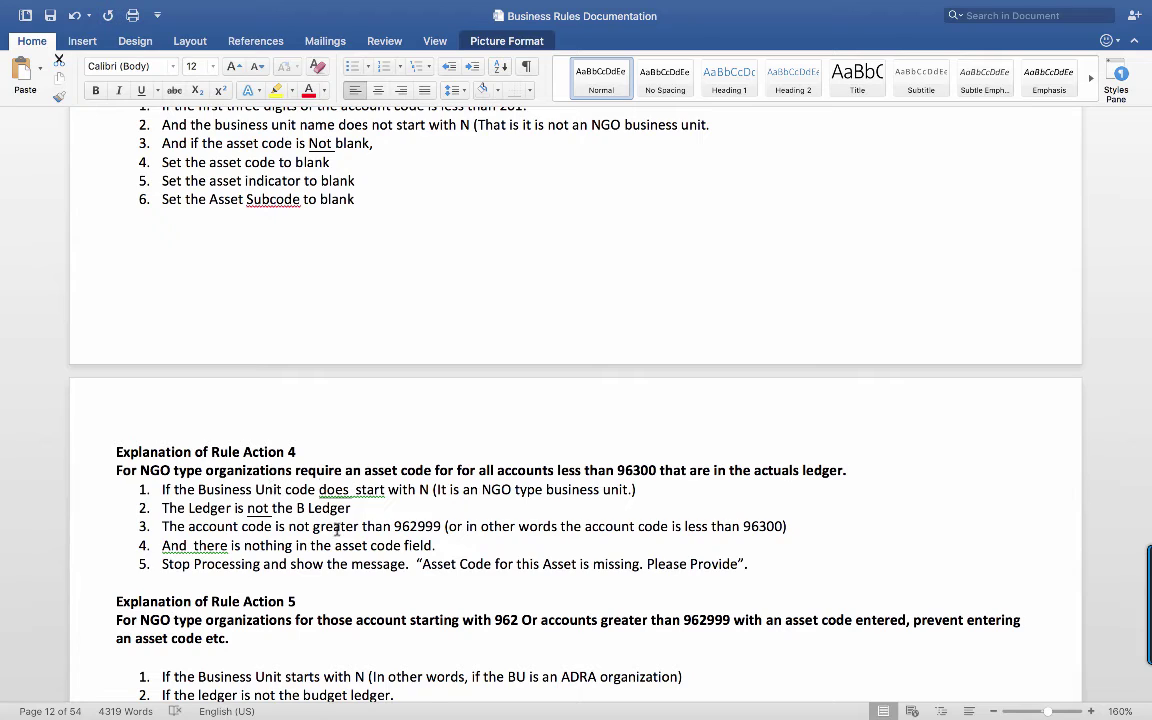
{"action": "scroll", "coordinate": [278, 558], "scroll_direction": "down", "scroll_amount": 6}
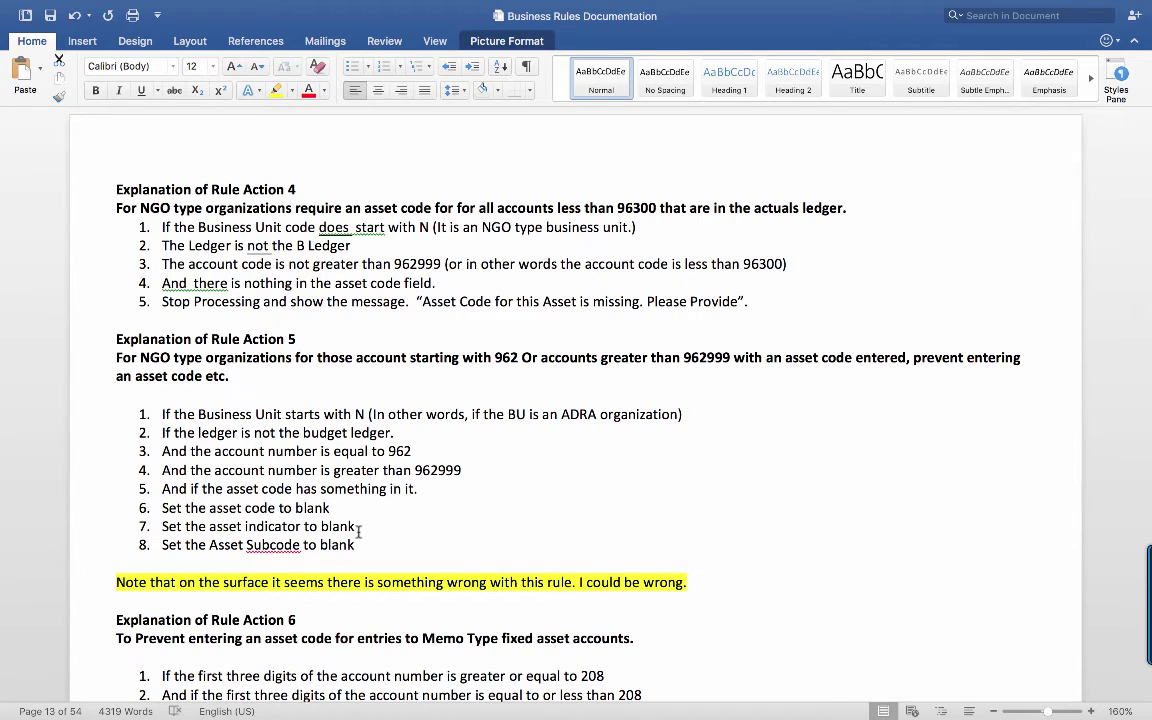
{"action": "scroll", "coordinate": [358, 531], "scroll_direction": "down", "scroll_amount": 5}
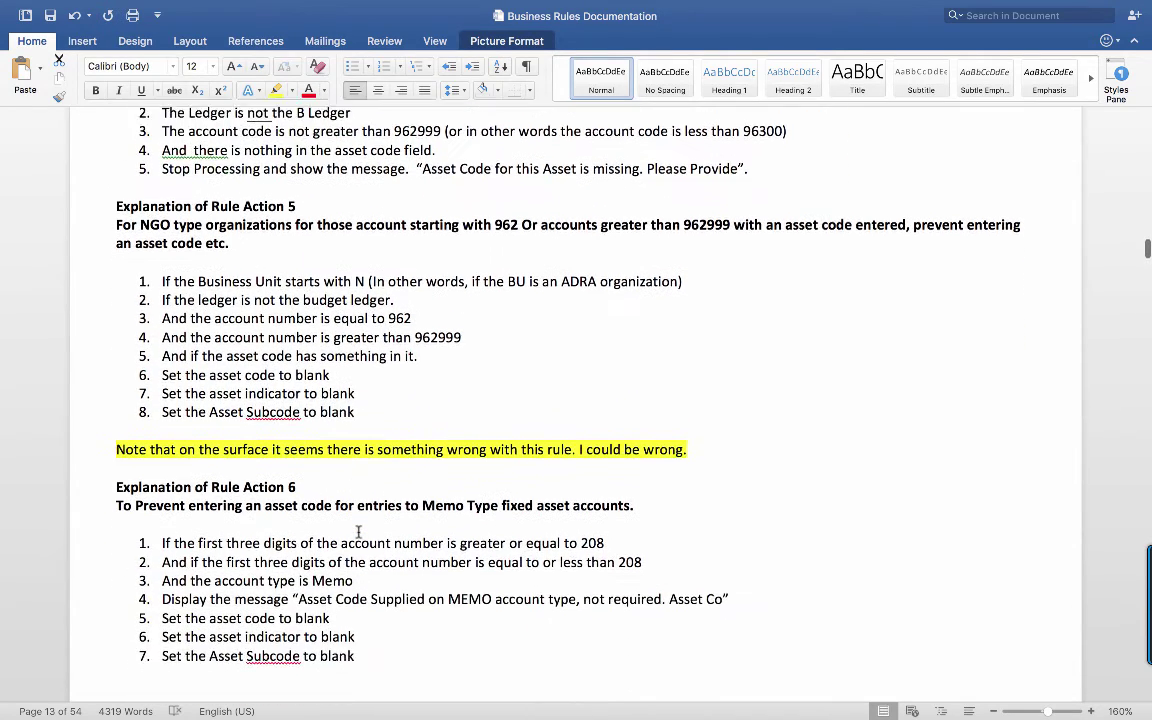
{"action": "scroll", "coordinate": [358, 531], "scroll_direction": "down", "scroll_amount": 3}
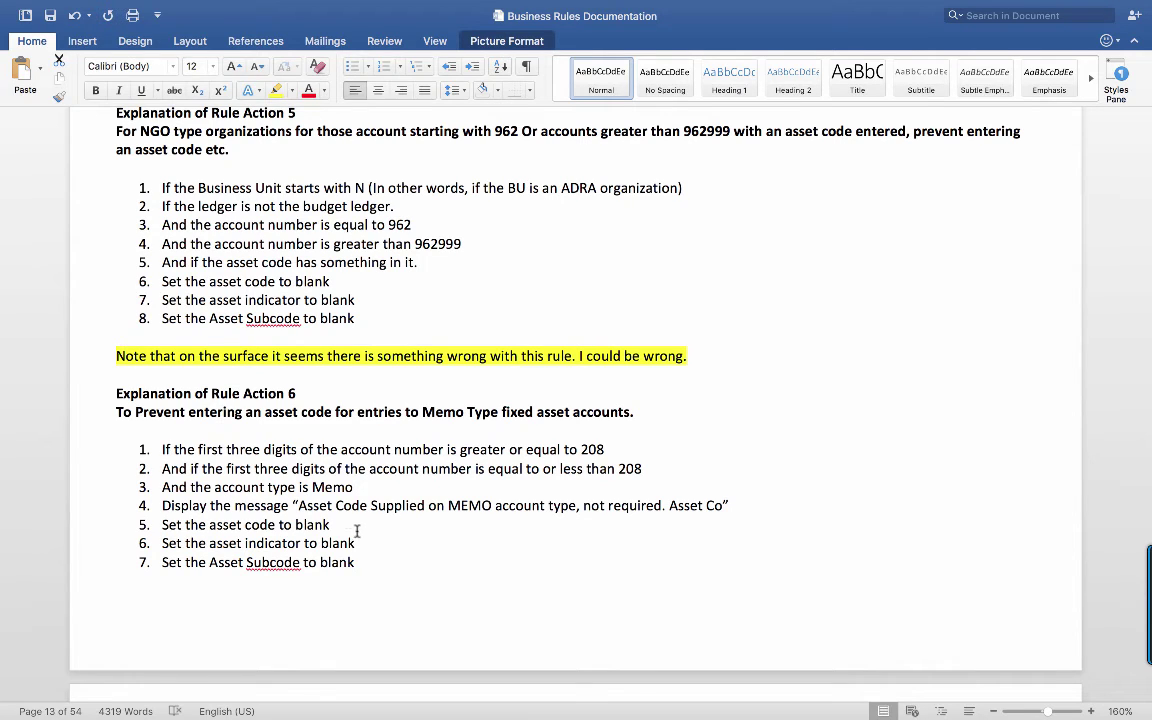
{"action": "scroll", "coordinate": [691, 378], "scroll_direction": "down", "scroll_amount": 3}
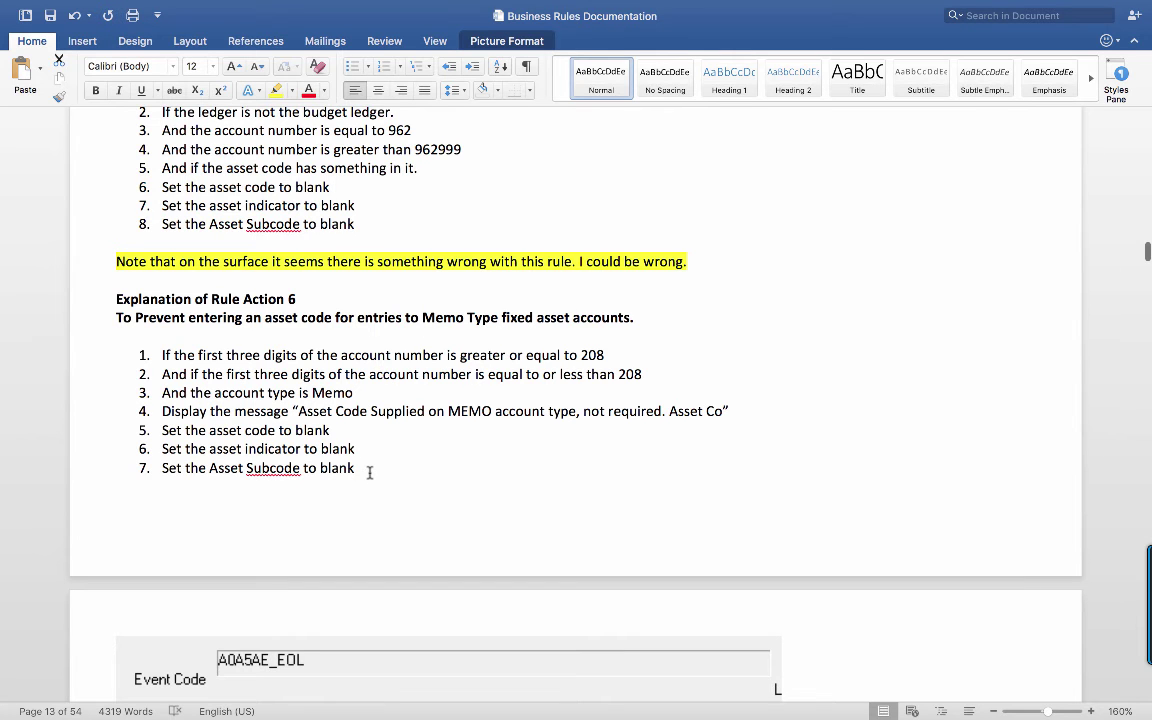
Review rule A0A5AE_17FAS, Asset Code invalid for this Account, with its command table and the summary below it.
{"action": "scroll", "coordinate": [369, 472], "scroll_direction": "down", "scroll_amount": 5}
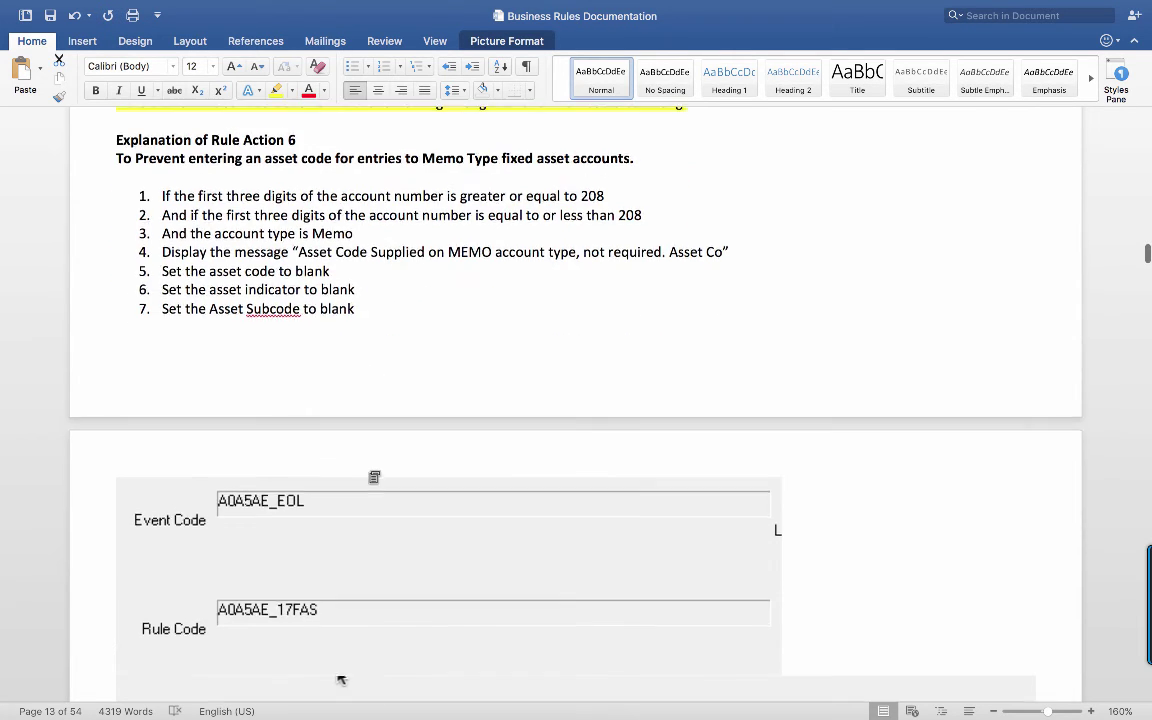
{"action": "scroll", "coordinate": [372, 476], "scroll_direction": "down", "scroll_amount": 1}
{"action": "scroll", "coordinate": [372, 476], "scroll_direction": "up", "scroll_amount": 2}
{"action": "scroll", "coordinate": [372, 476], "scroll_direction": "down", "scroll_amount": 10}
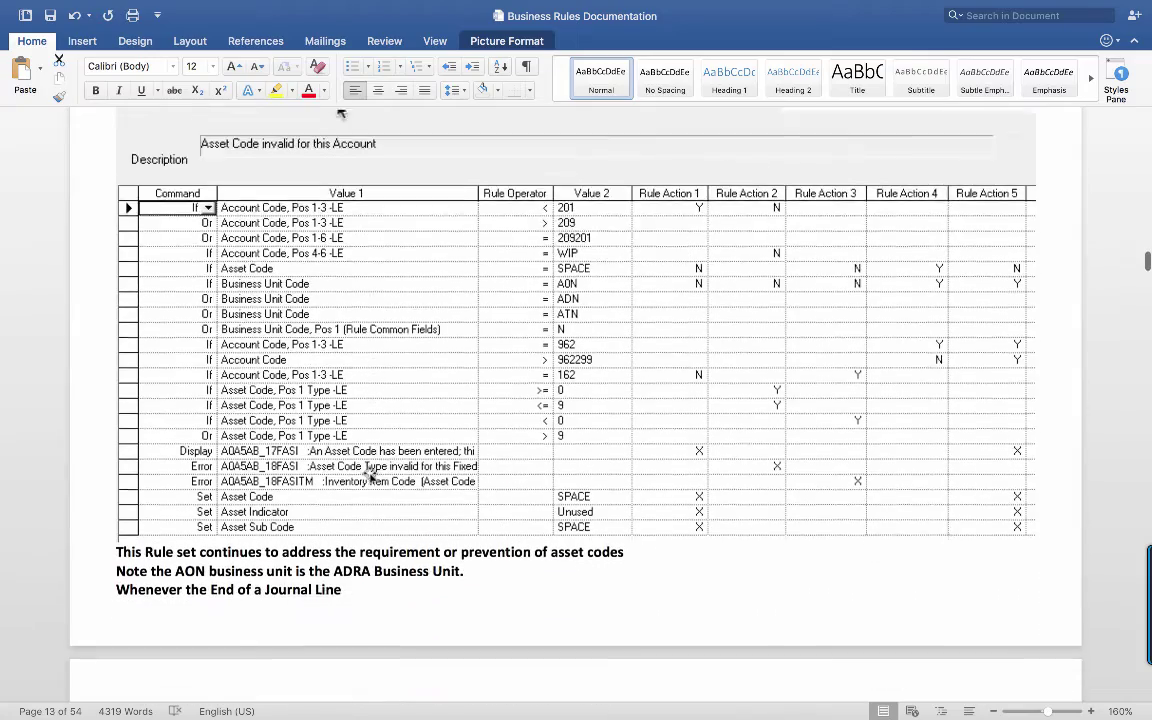
{"action": "scroll", "coordinate": [370, 476], "scroll_direction": "down", "scroll_amount": 7}
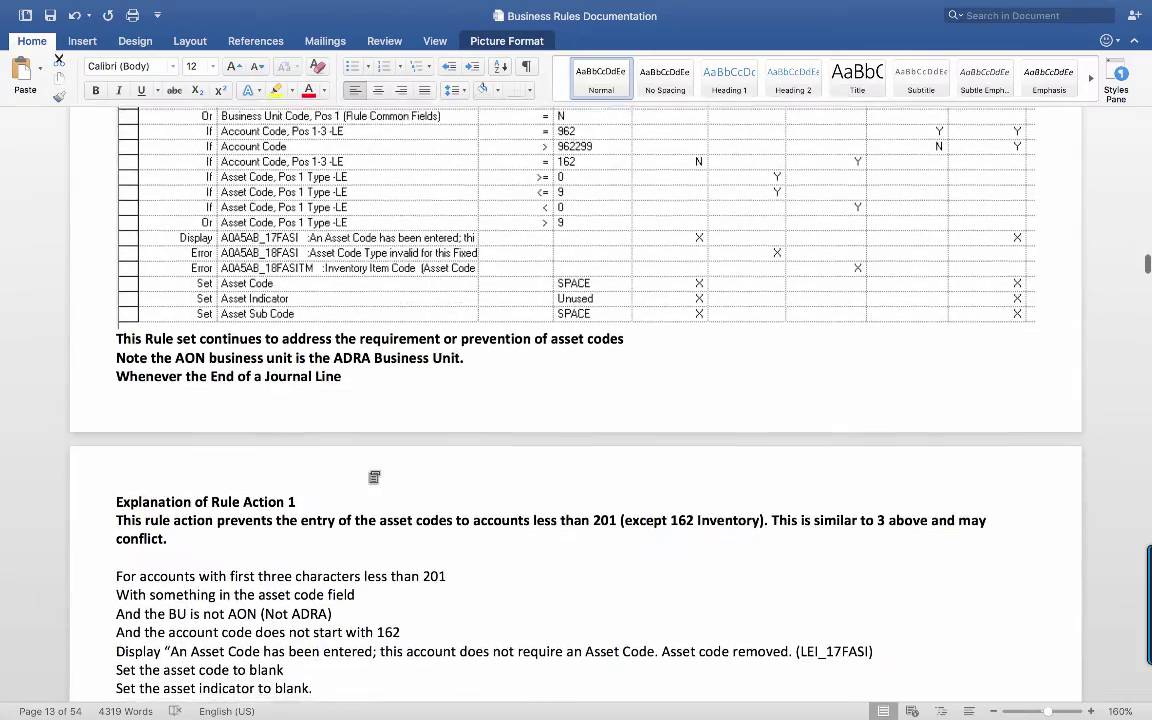
Look through the explanations of Rule Actions 1 to 5 for rule A0A5AE_17FAS and the highlighted notes.
{"action": "scroll", "coordinate": [374, 477], "scroll_direction": "down", "scroll_amount": 5}
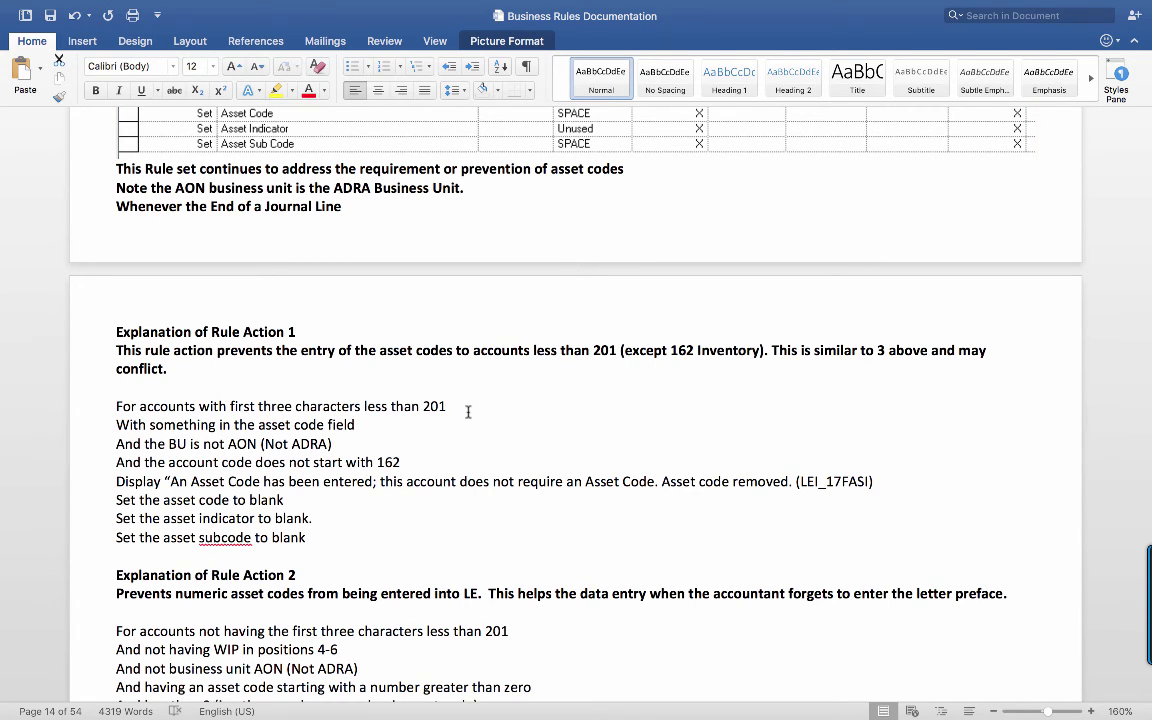
{"action": "scroll", "coordinate": [468, 411], "scroll_direction": "down", "scroll_amount": 10}
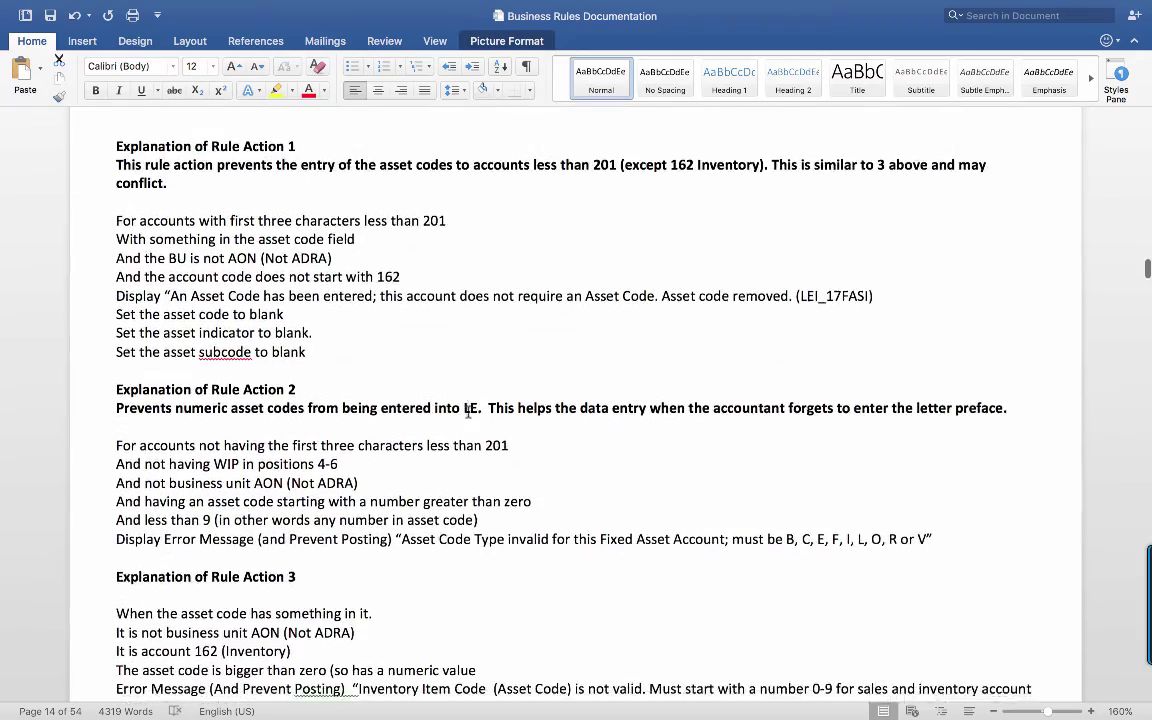
{"action": "scroll", "coordinate": [468, 411], "scroll_direction": "down", "scroll_amount": 8}
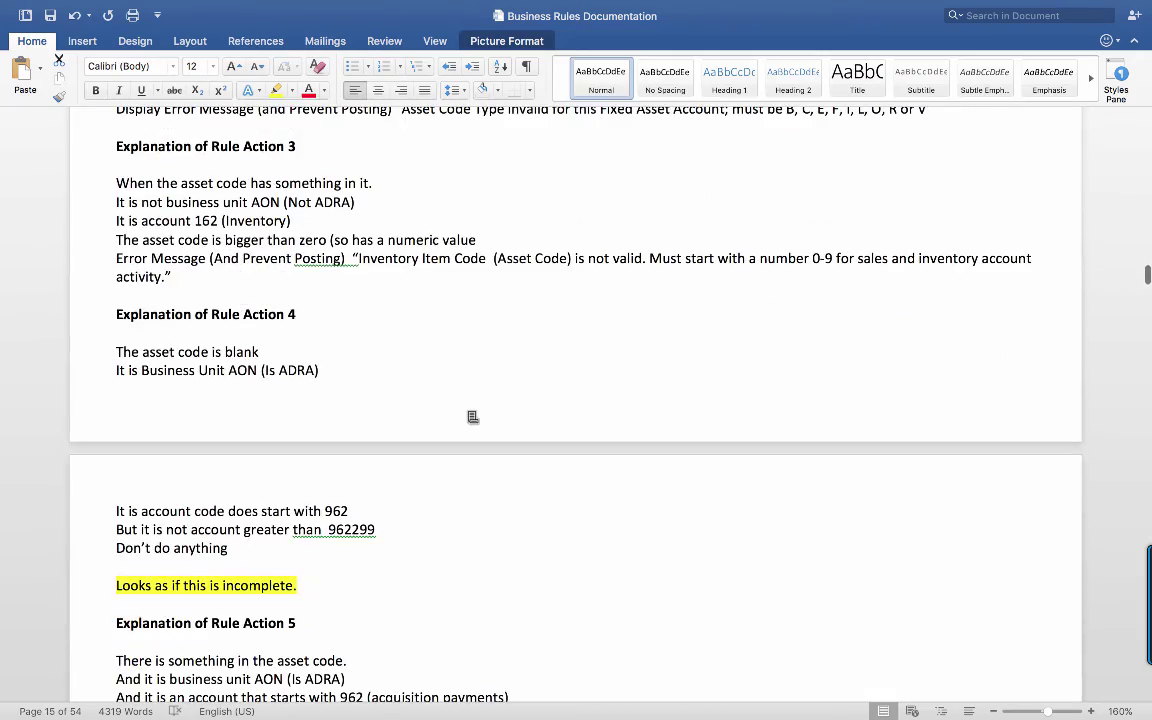
{"action": "scroll", "coordinate": [468, 411], "scroll_direction": "down", "scroll_amount": 20}
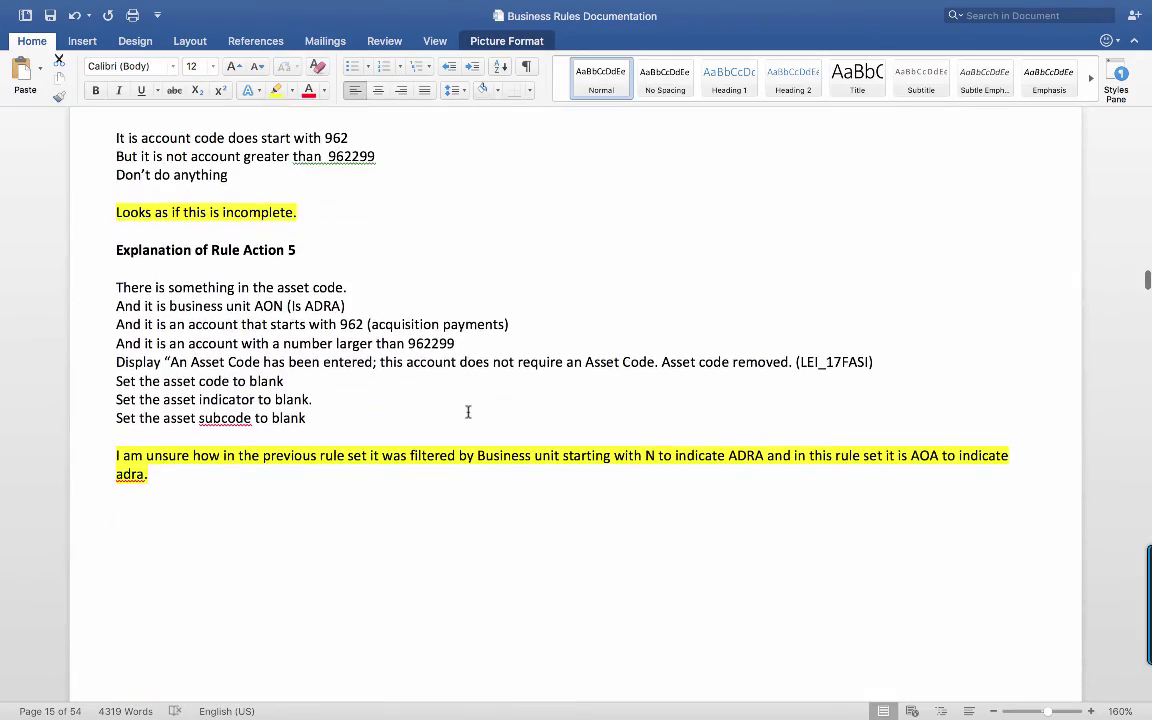
Return to the Event Codes table on the first page of the document.
{"action": "scroll", "coordinate": [468, 411], "scroll_direction": "up", "scroll_amount": 20}
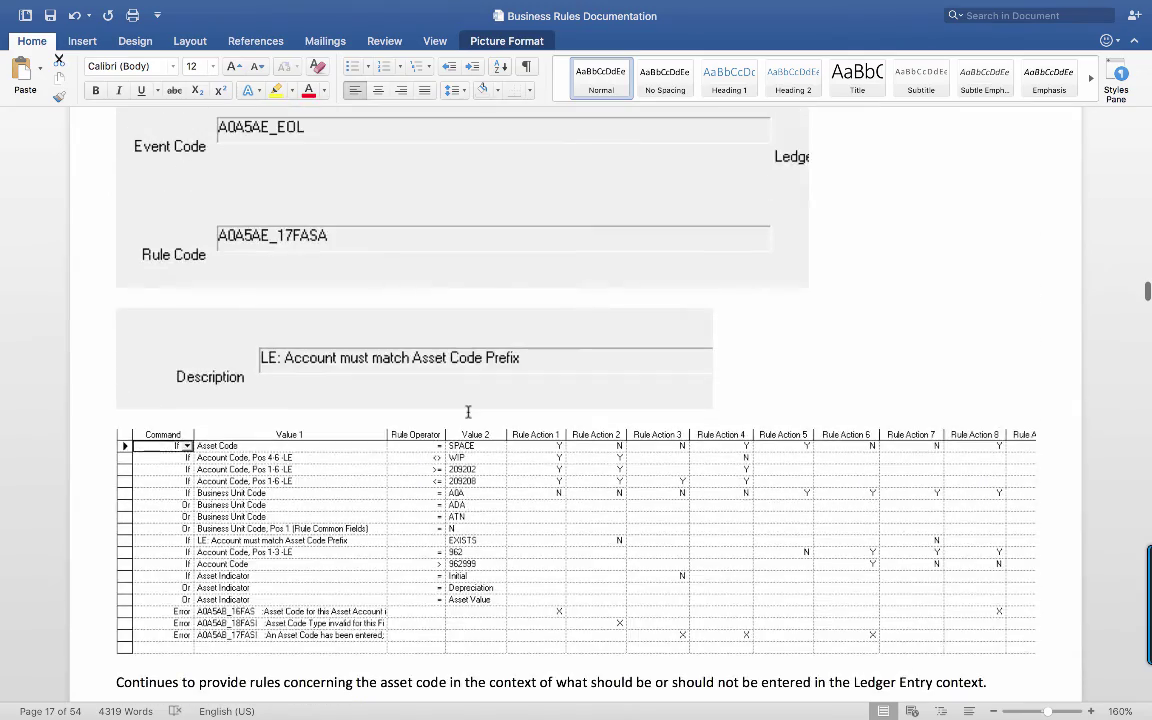
{"action": "scroll", "coordinate": [468, 411], "scroll_direction": "up", "scroll_amount": 20}
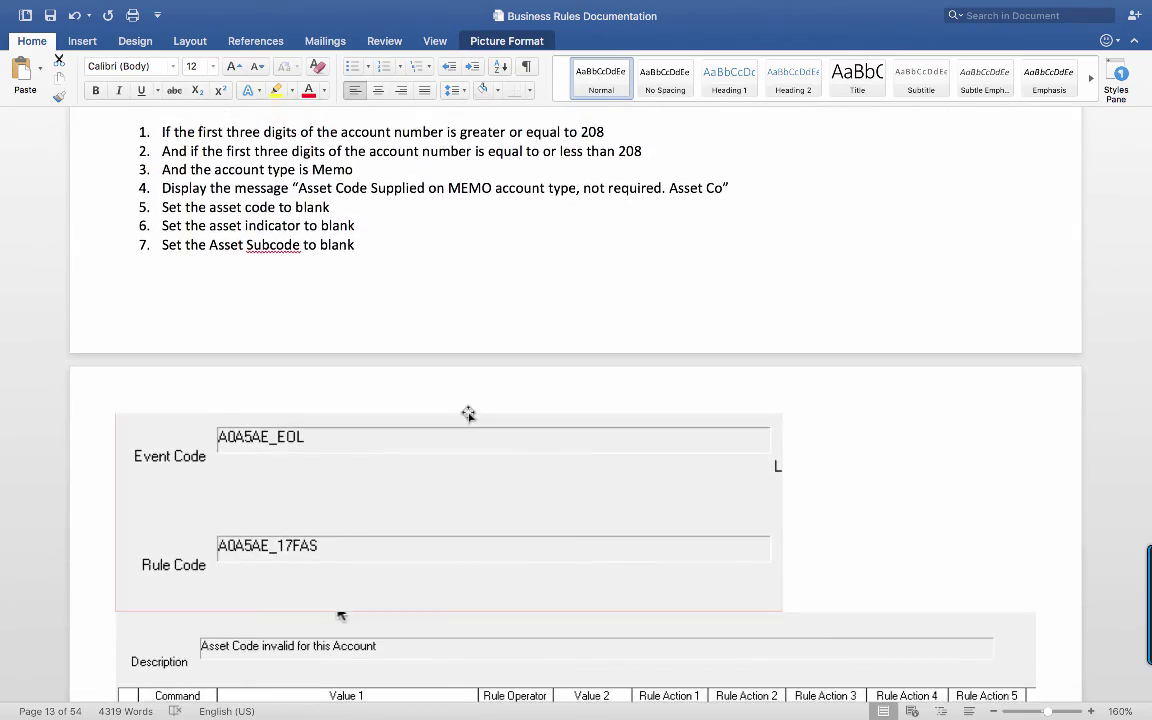
{"action": "scroll", "coordinate": [468, 411], "scroll_direction": "up", "scroll_amount": 20}
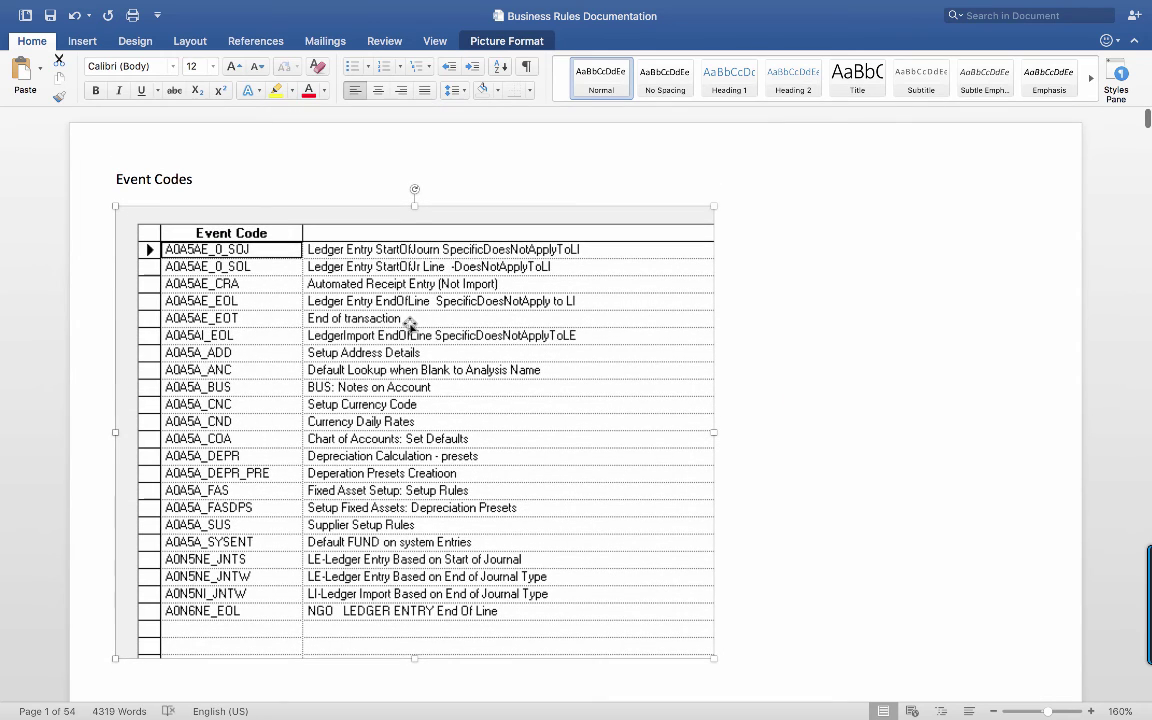